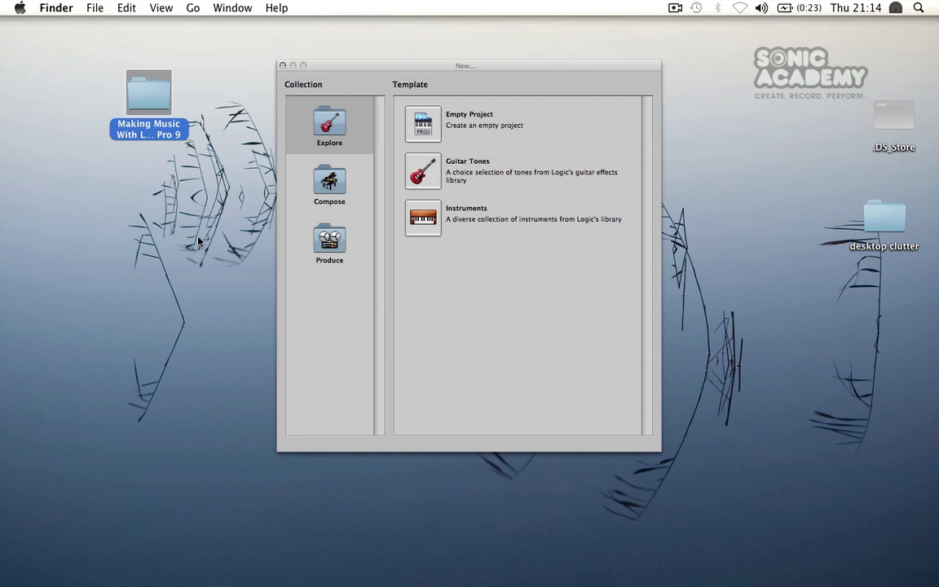
Bring Logic Pro 9 to the front from the Dock, showing the Explore template chooser.
mouse_move(408, 577)
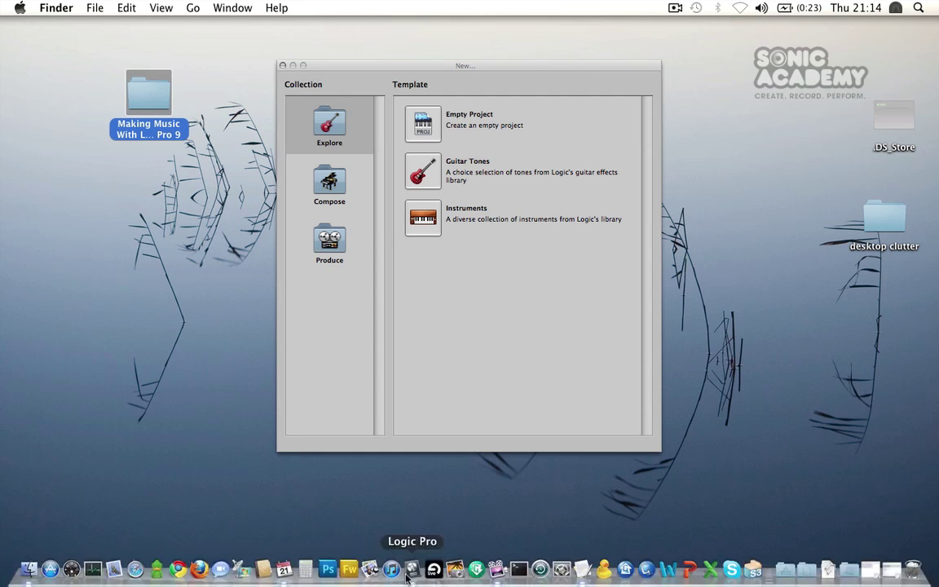
click(426, 66)
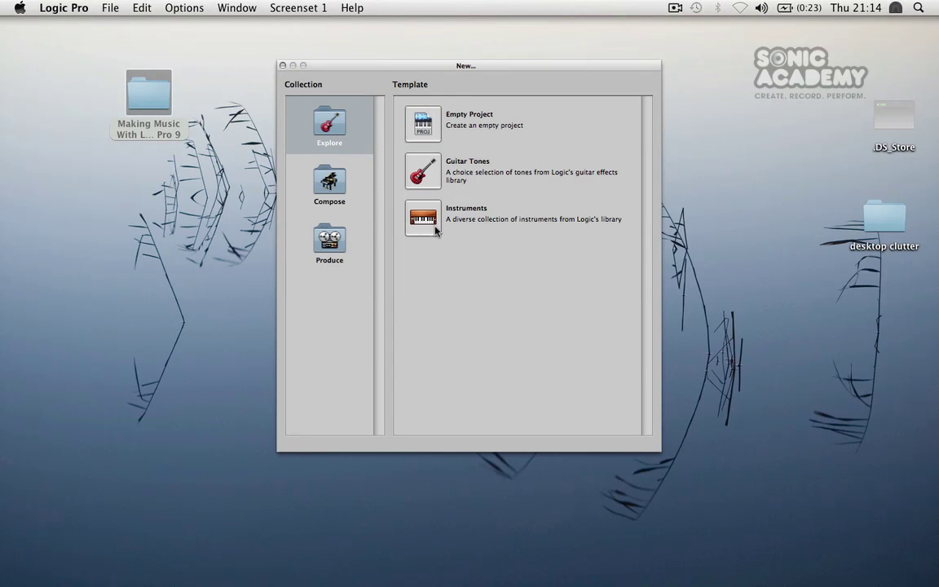
drag(412, 73, 387, 75)
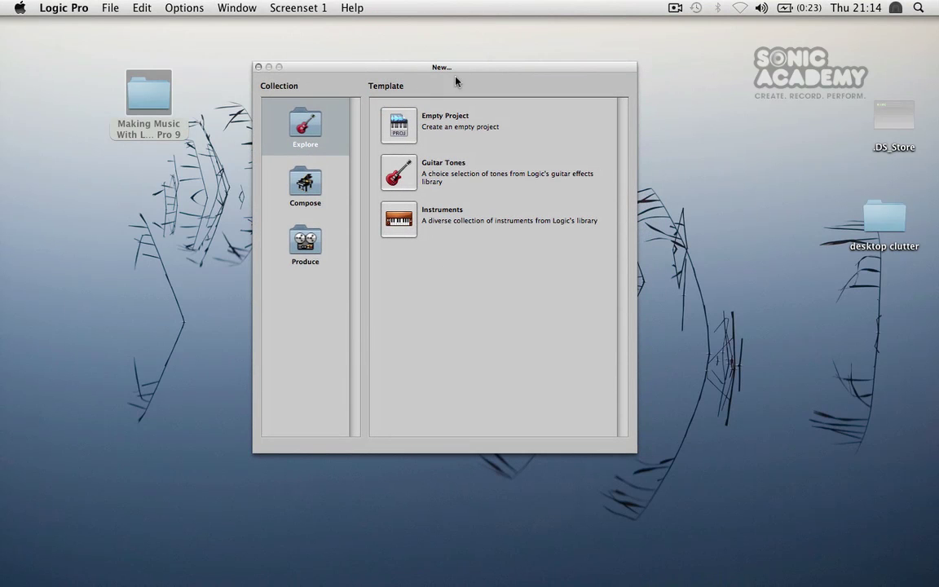
click(300, 243)
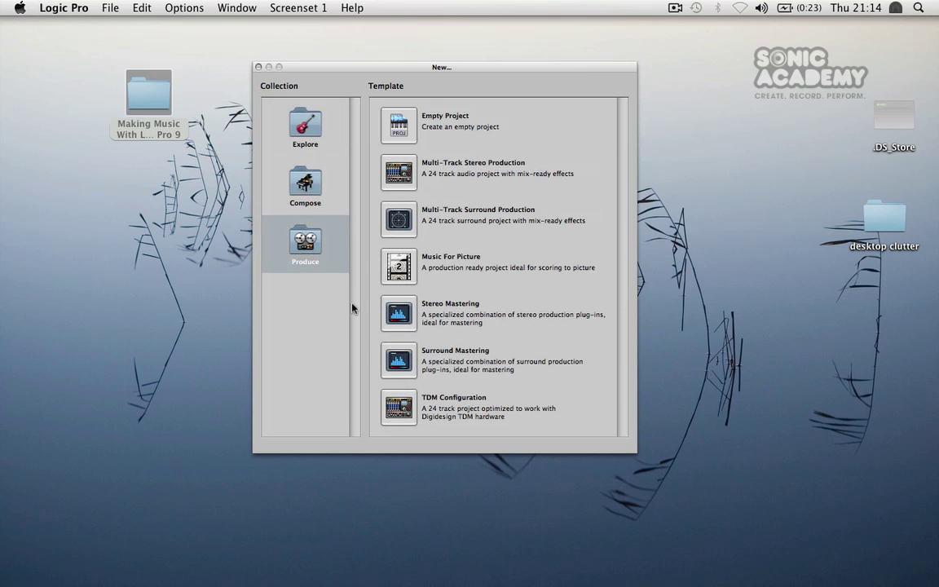
click(302, 184)
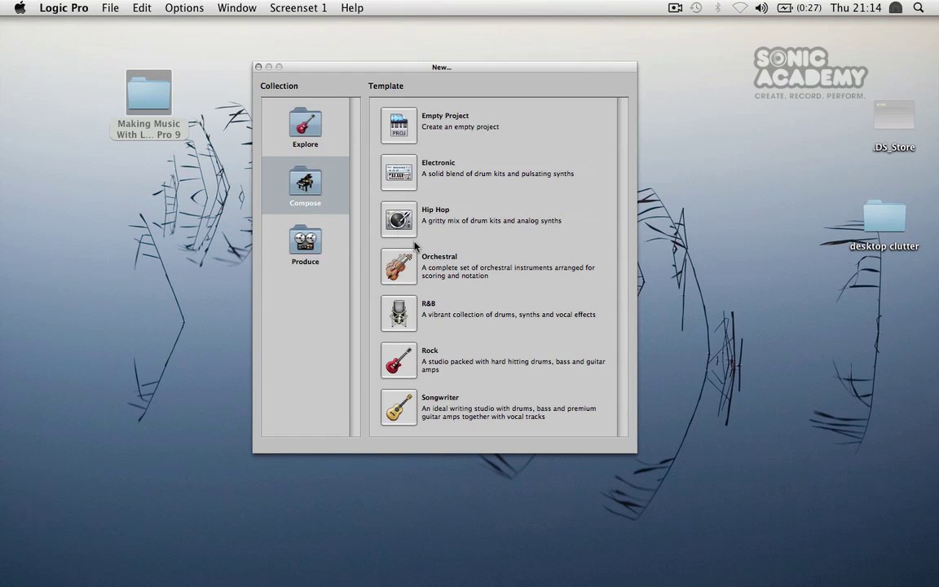
click(300, 122)
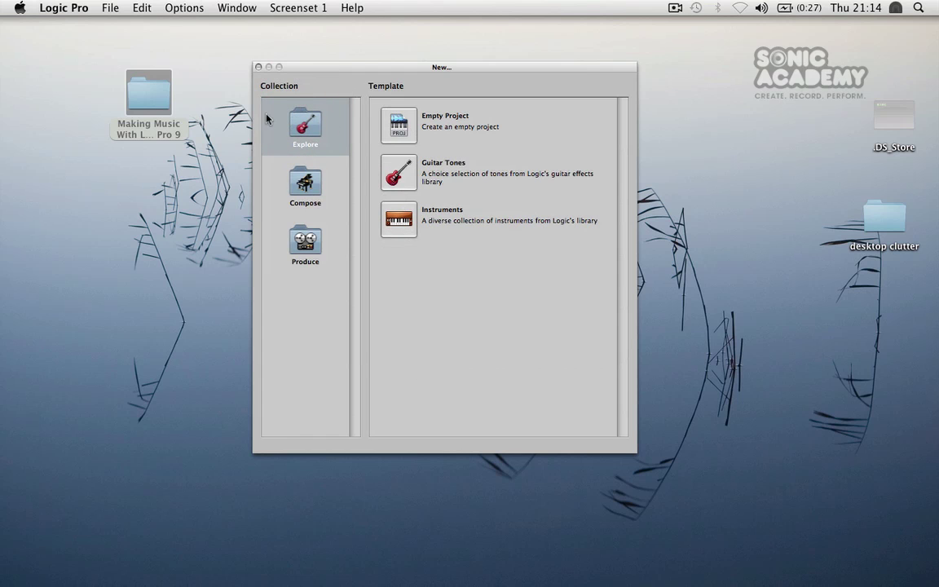
Start an Empty Project and set New Tracks to one Software Instrument track.
double_click(399, 123)
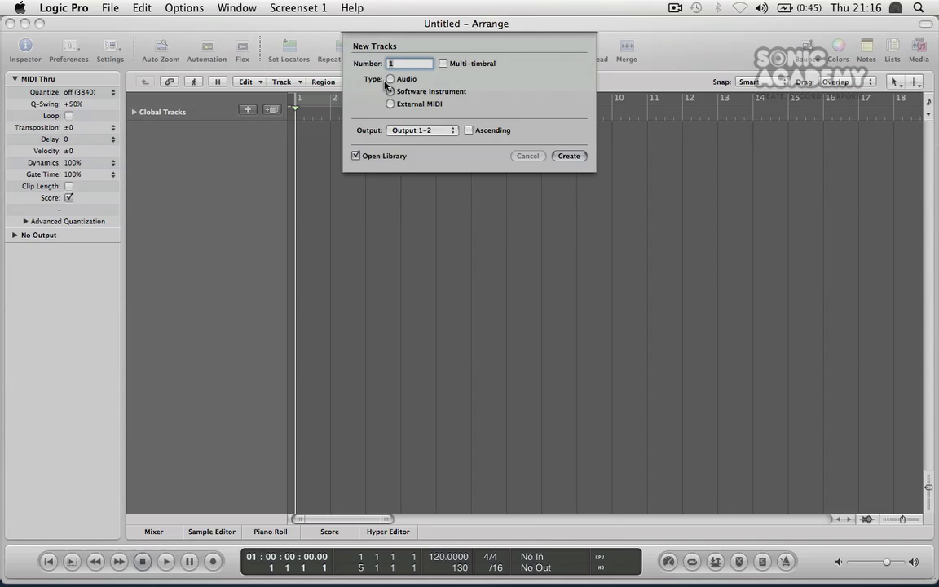
click(391, 79)
click(394, 93)
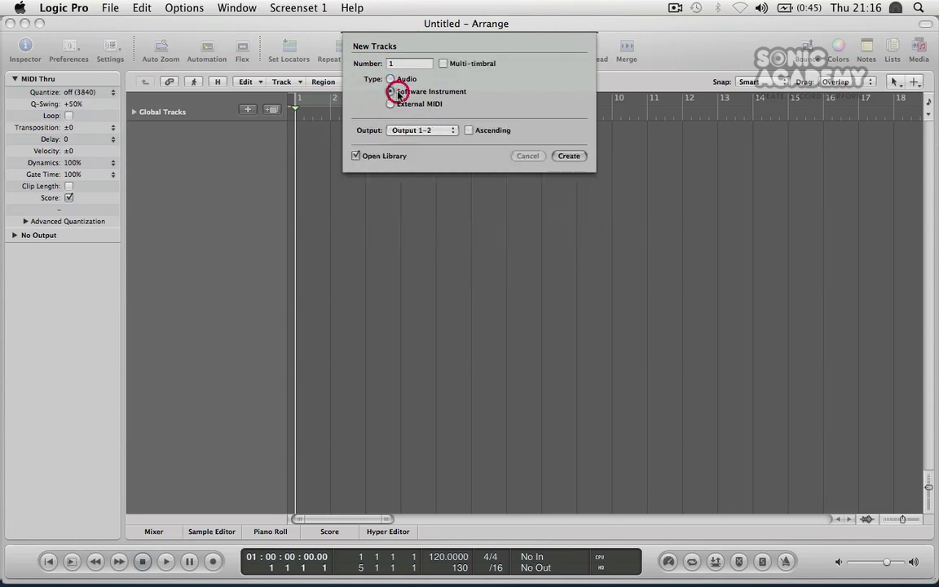
Create the Inst 1 software instrument track and drag-select areas of its arrange lane.
click(568, 156)
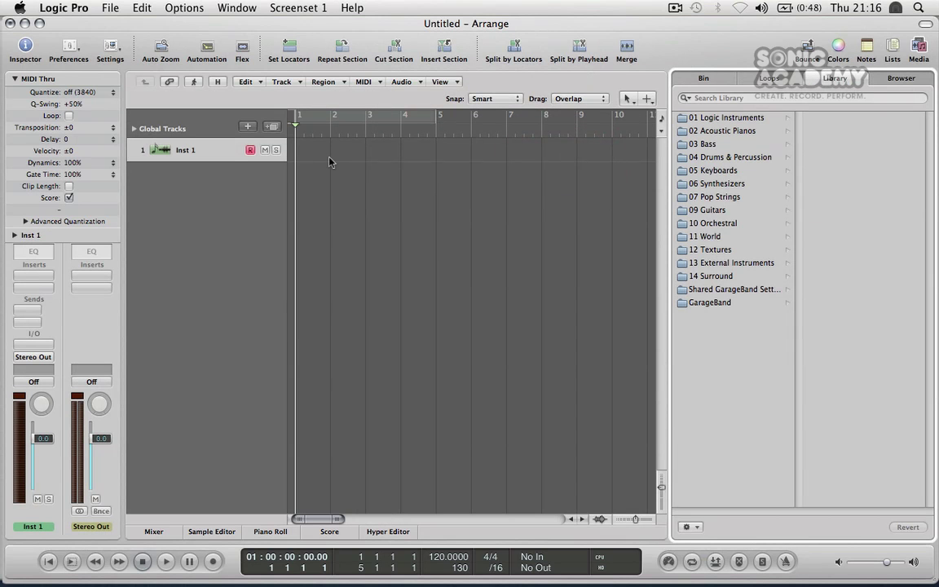
click(217, 252)
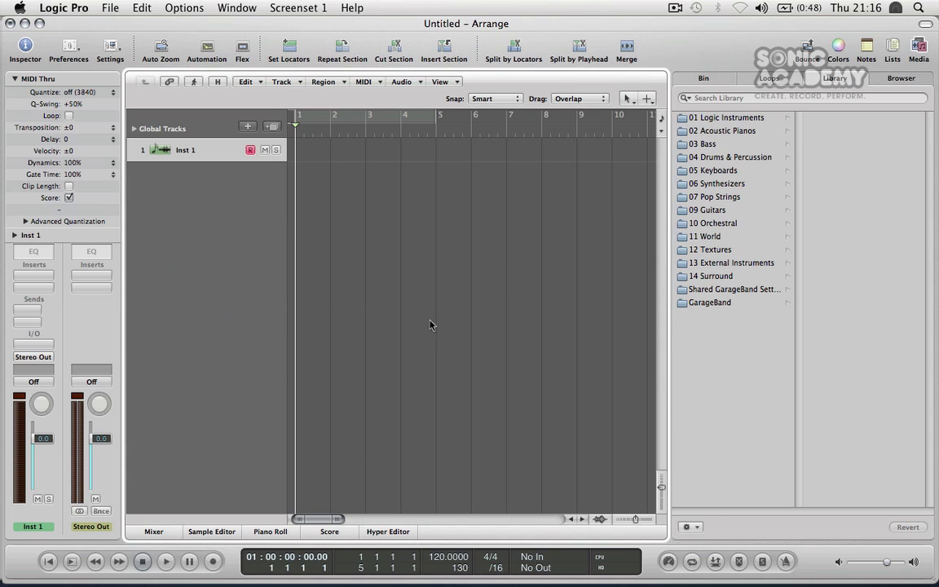
drag(321, 155, 554, 376)
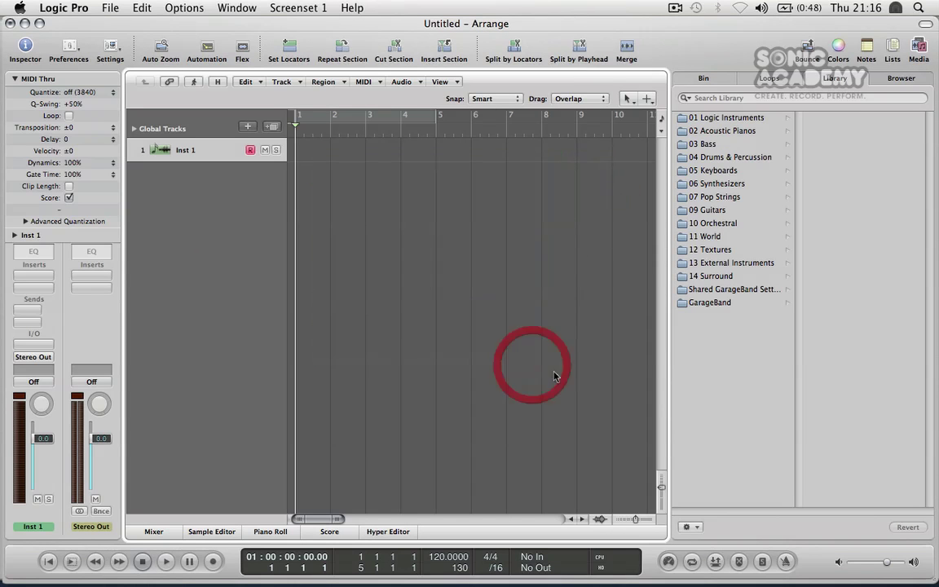
drag(324, 155, 358, 409)
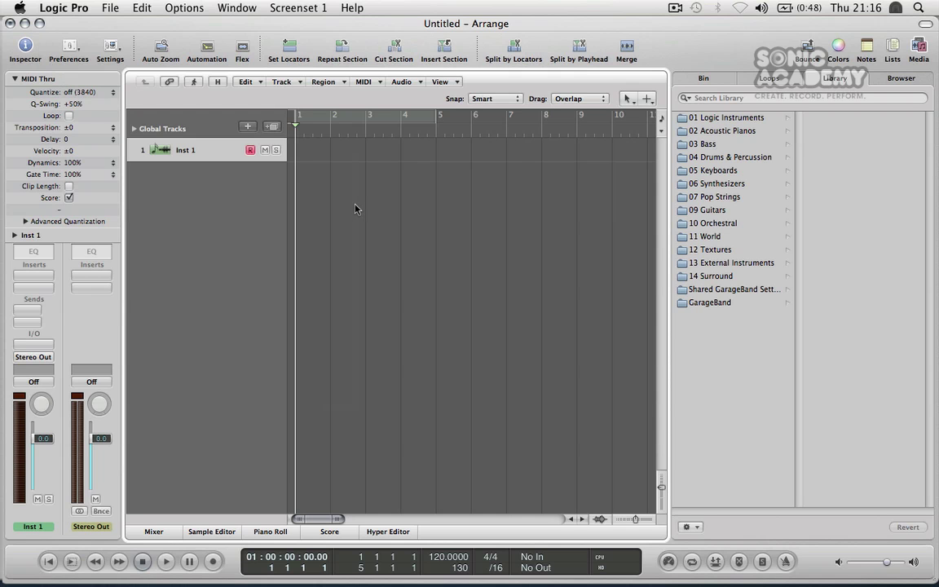
Toggle the Inspector off and on twice, then select the Inst 1 track.
click(23, 50)
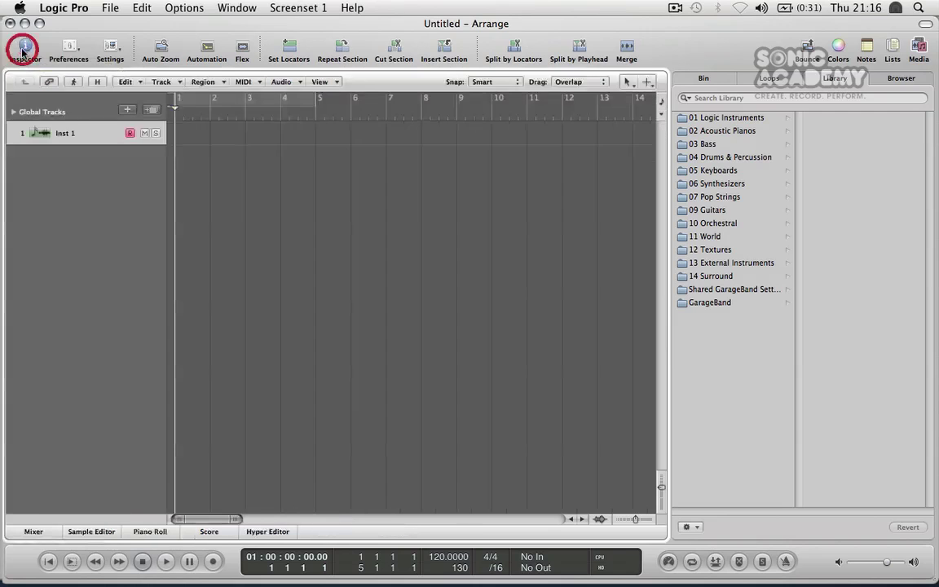
click(23, 51)
click(23, 51)
click(23, 51)
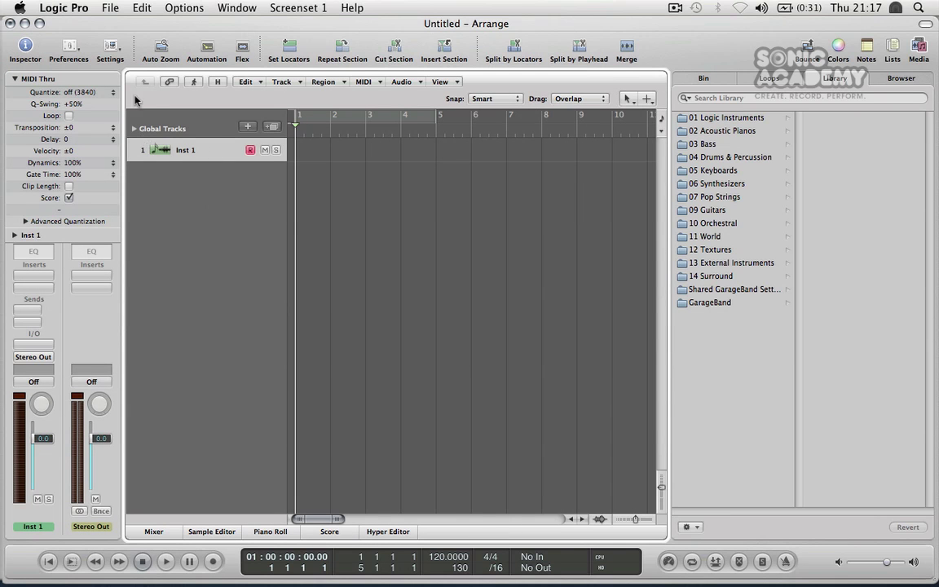
click(193, 155)
click(388, 293)
click(208, 175)
click(196, 148)
Collapse the MIDI Thru region parameters and Inst 1 track parameters in the Inspector.
click(18, 79)
click(21, 94)
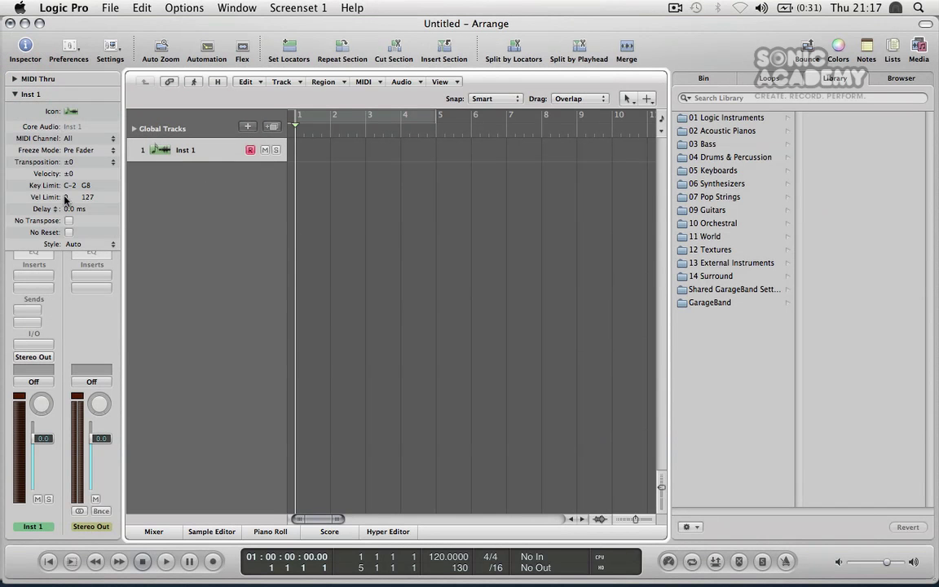
click(16, 93)
click(15, 80)
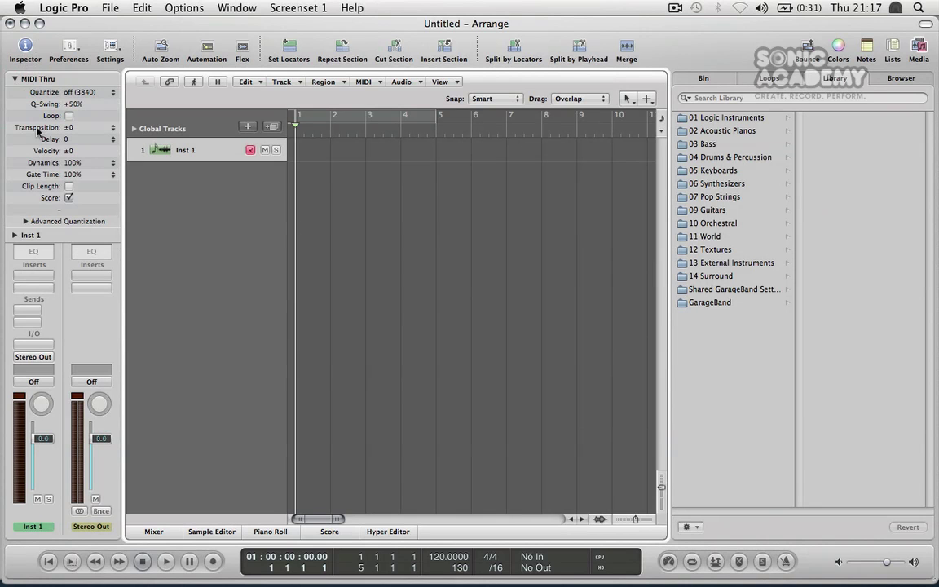
click(14, 79)
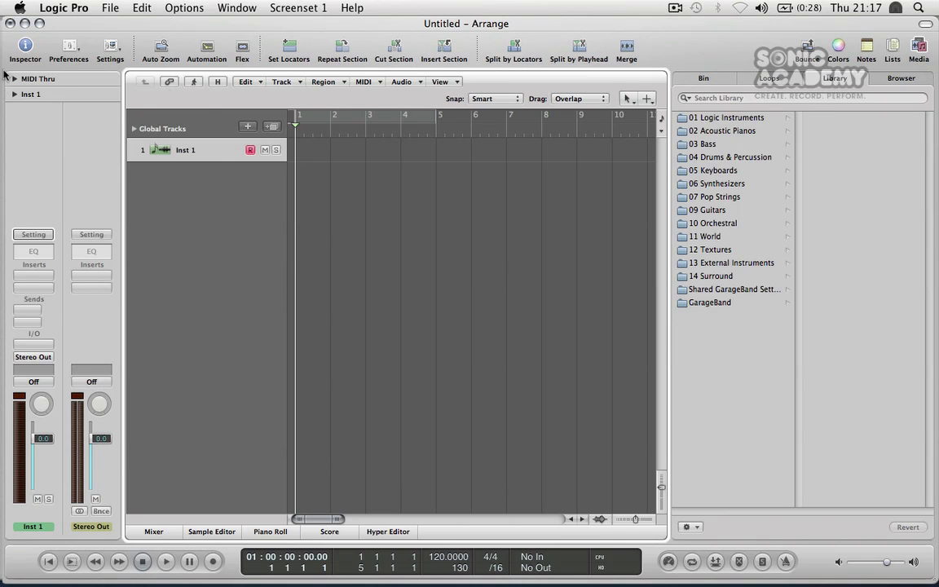
click(71, 48)
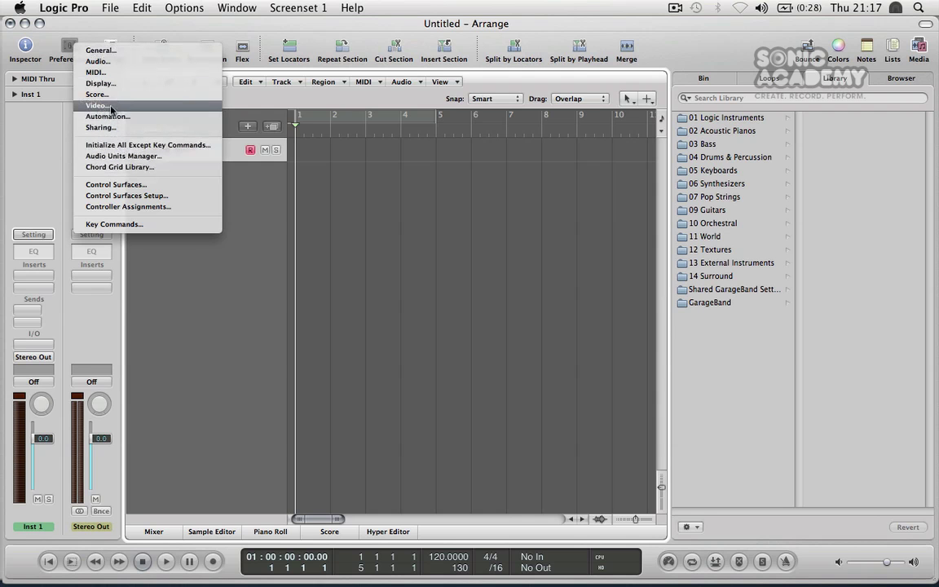
click(77, 29)
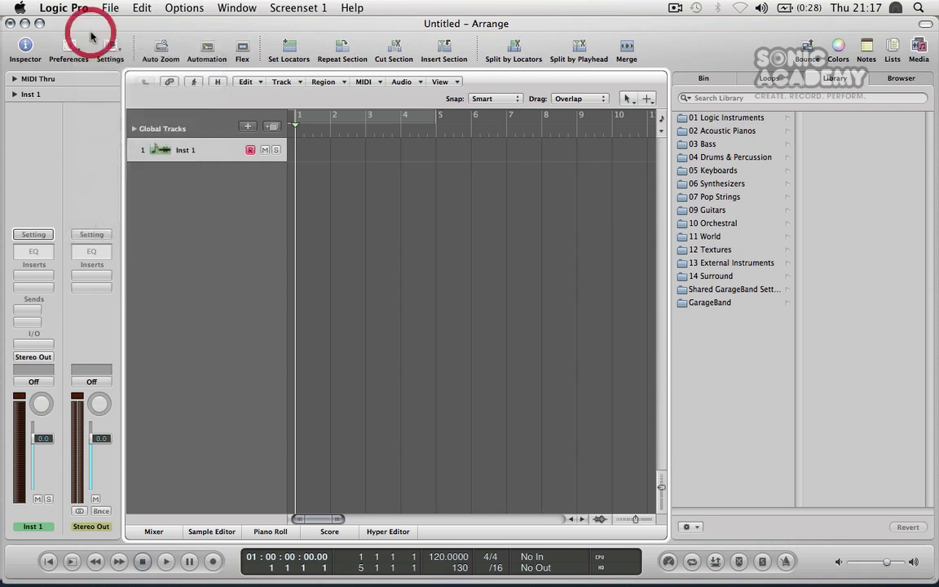
click(113, 49)
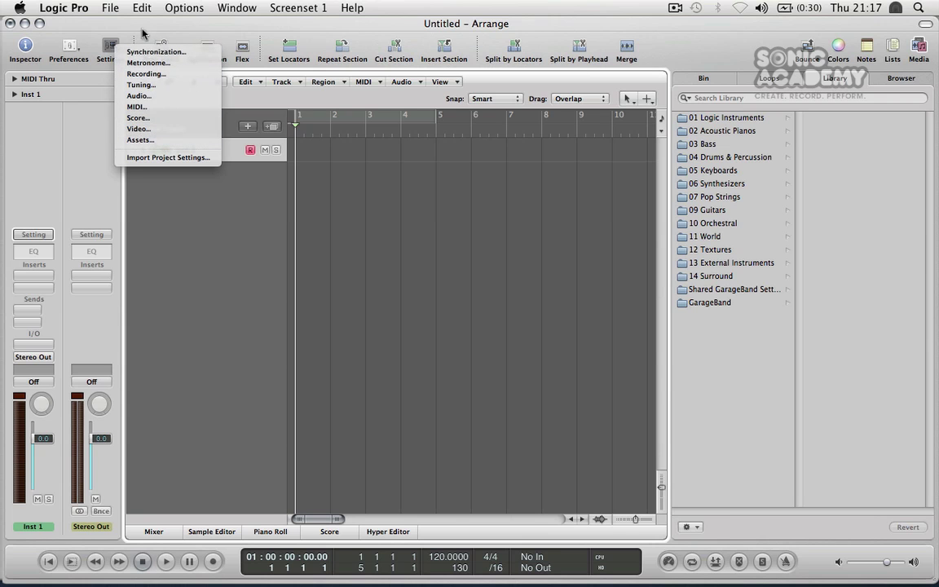
click(110, 67)
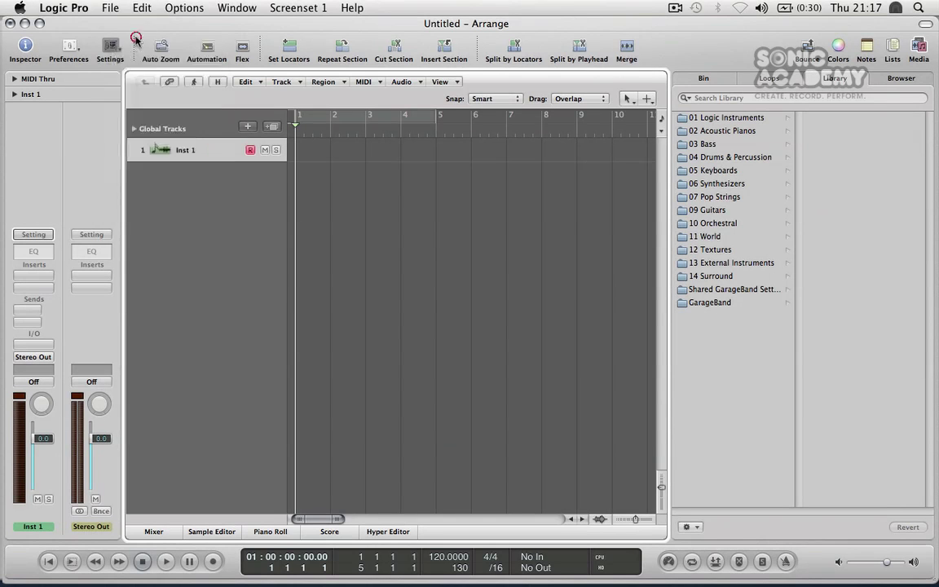
click(111, 47)
click(110, 47)
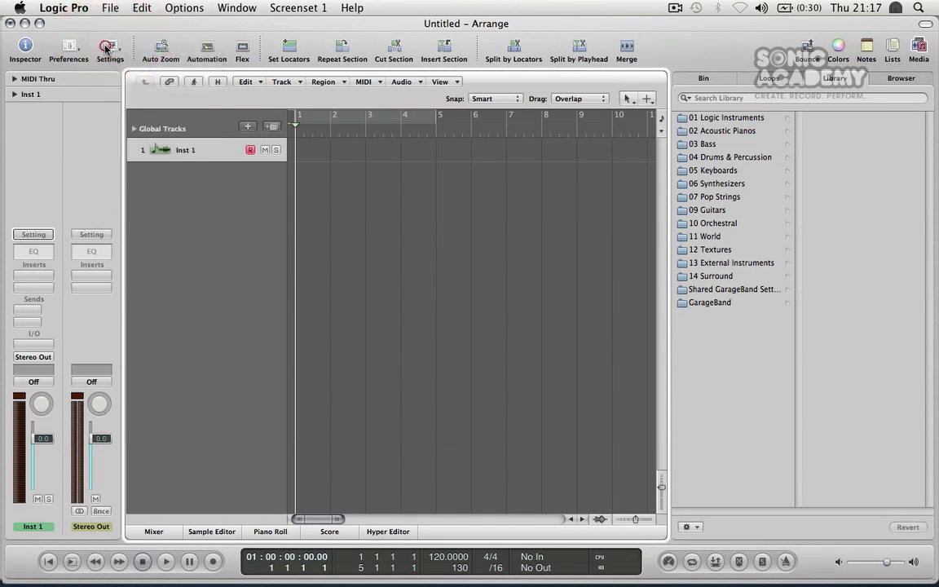
Toggle Auto Zoom, then open recent Logic Beginner 9, discarding the untitled project.
click(162, 48)
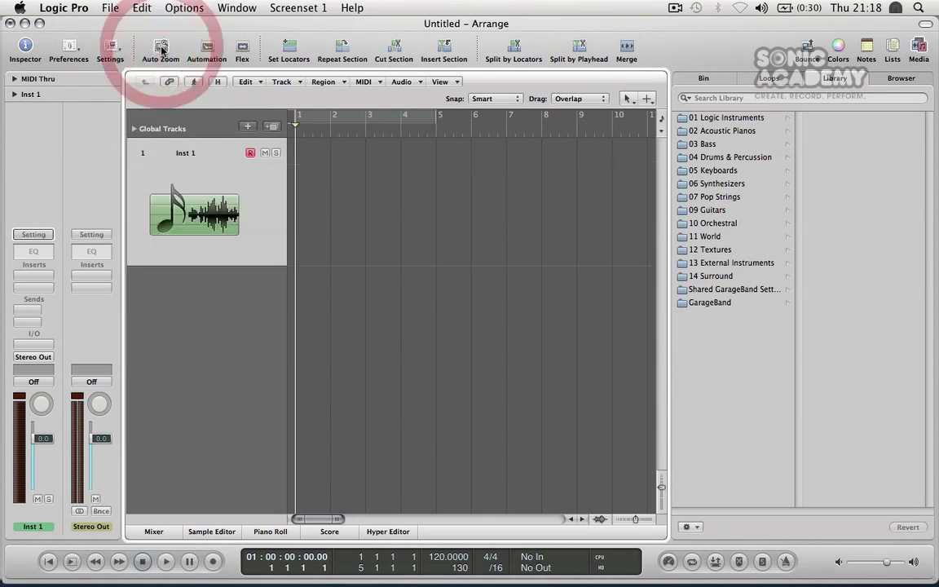
click(110, 7)
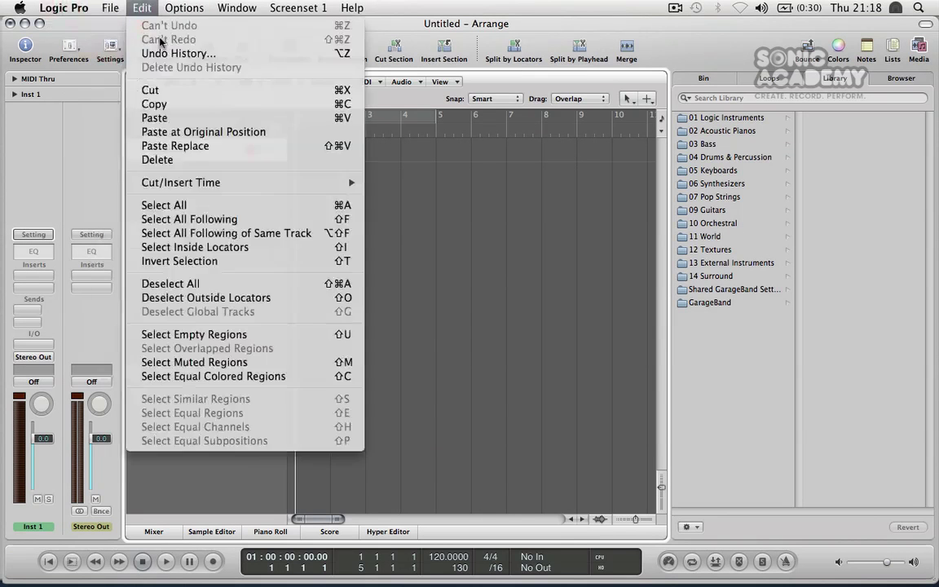
mouse_move(155, 54)
click(322, 55)
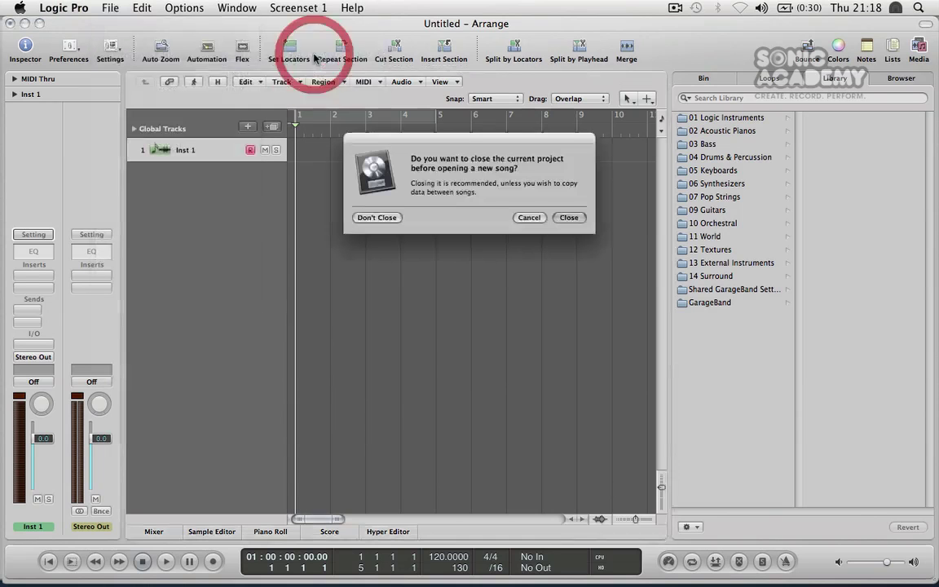
click(568, 217)
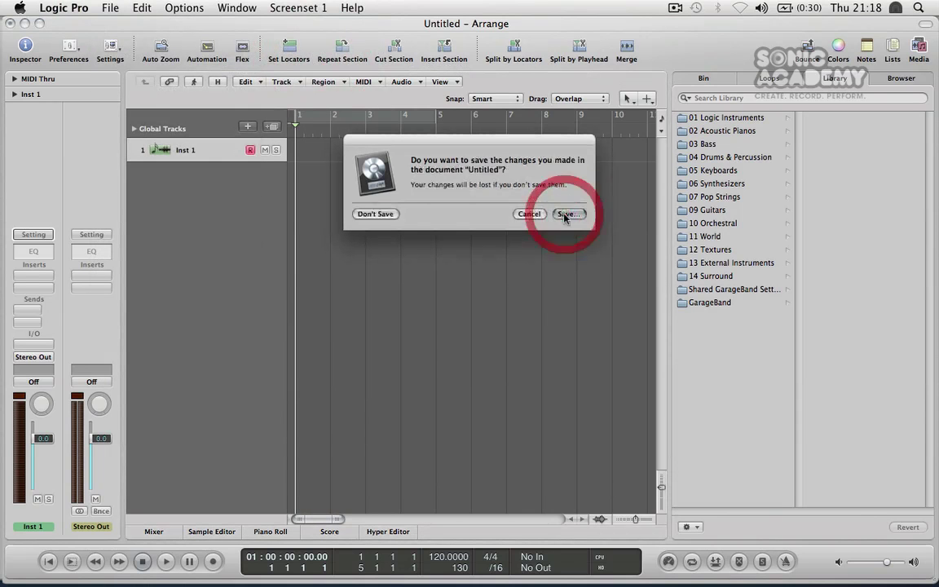
click(383, 215)
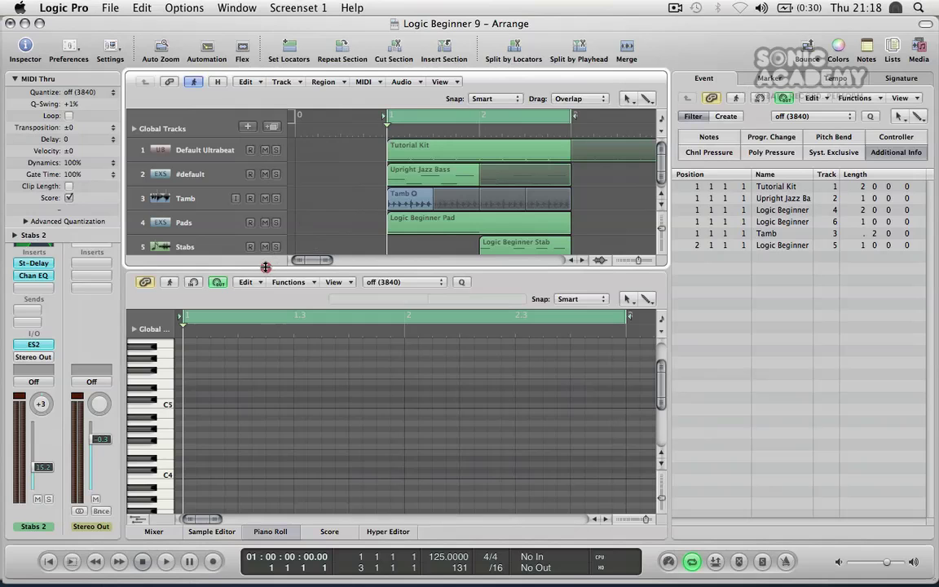
drag(265, 266, 268, 340)
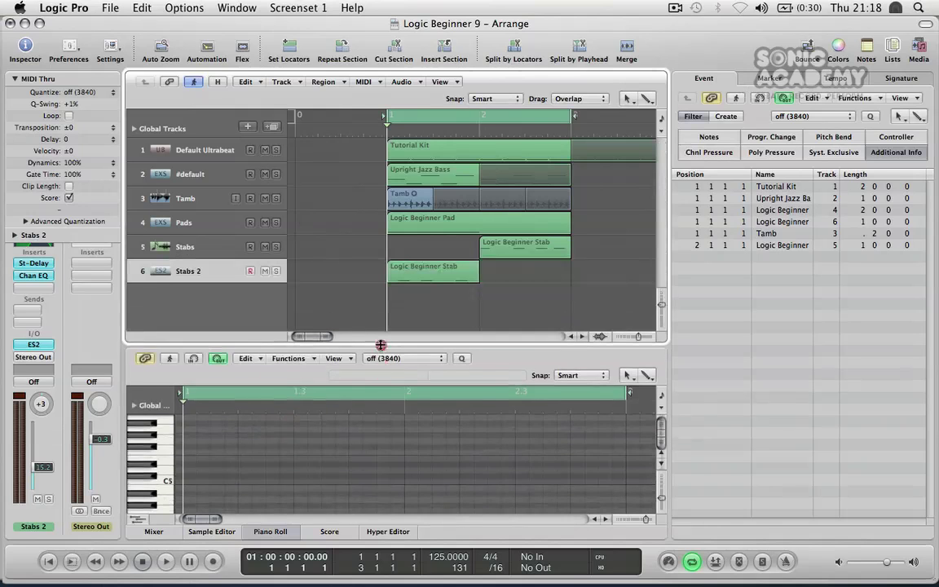
drag(381, 345, 382, 433)
click(256, 534)
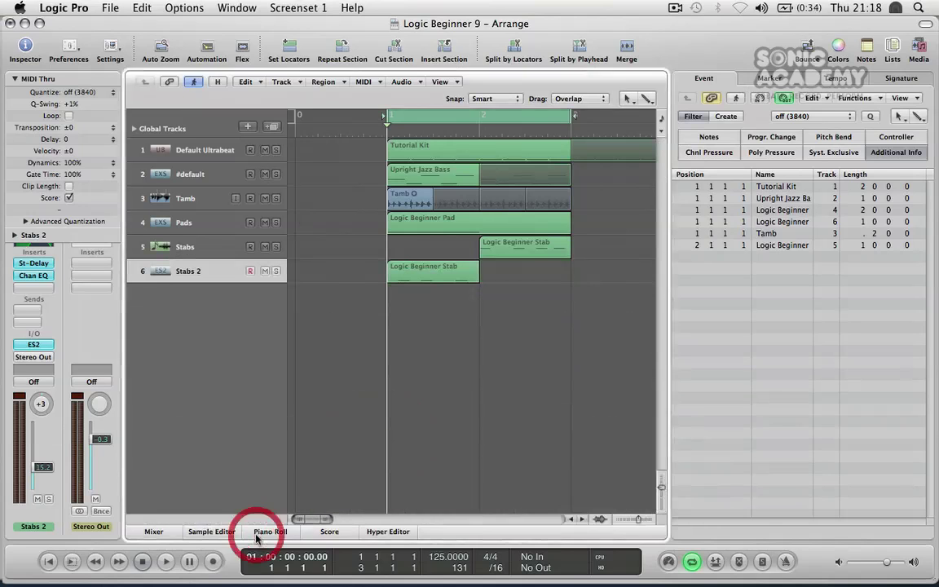
click(174, 295)
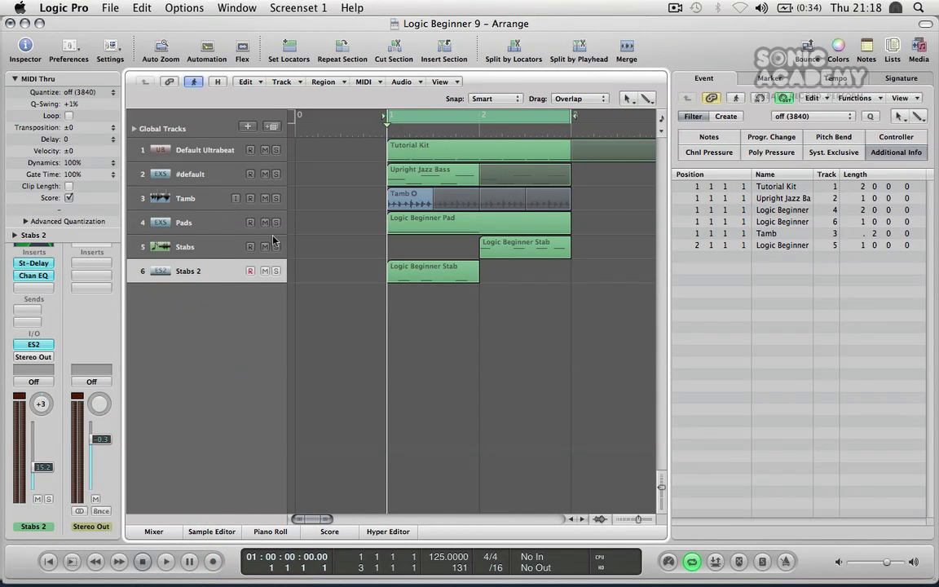
click(173, 147)
click(181, 172)
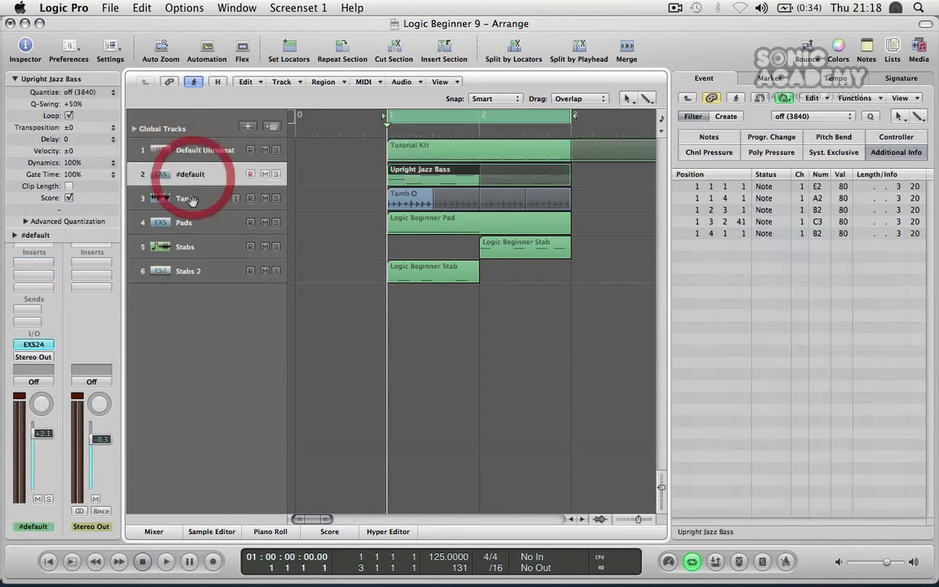
click(188, 199)
click(190, 222)
click(174, 245)
click(183, 271)
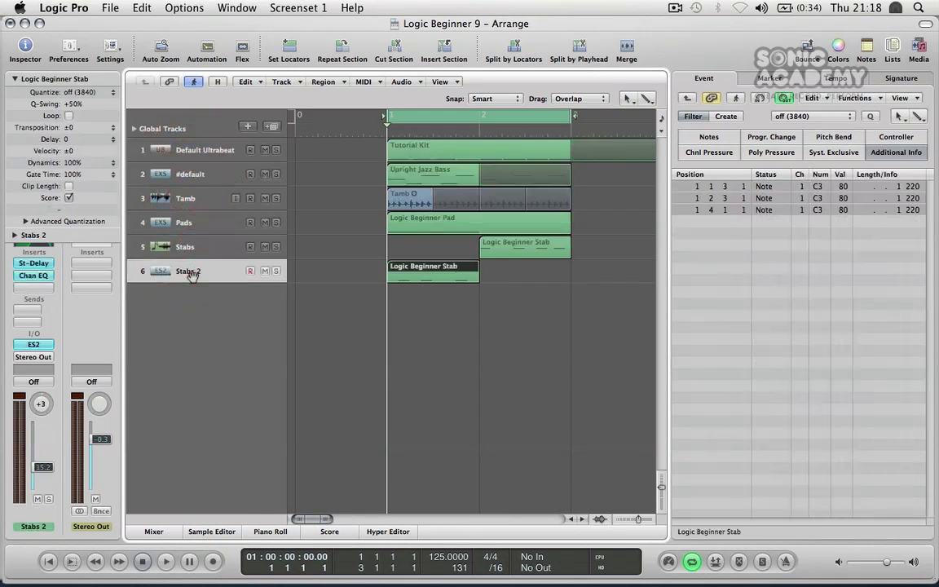
click(198, 147)
click(193, 174)
click(193, 199)
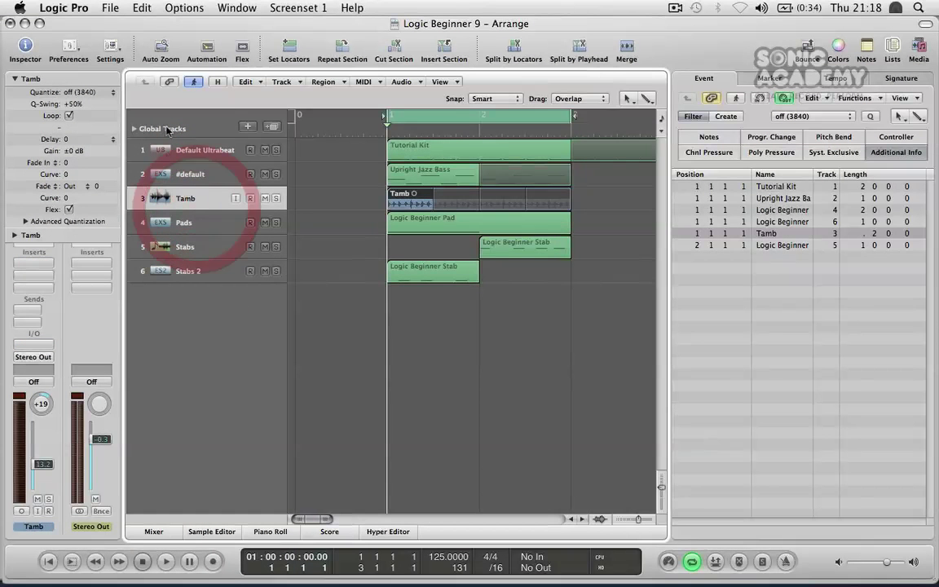
click(160, 44)
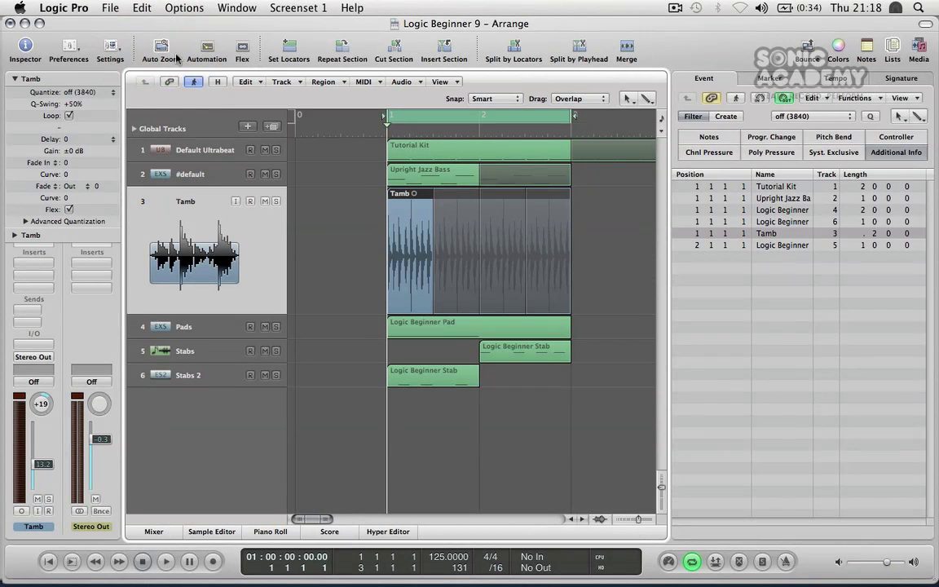
click(161, 57)
click(161, 47)
click(181, 163)
click(179, 140)
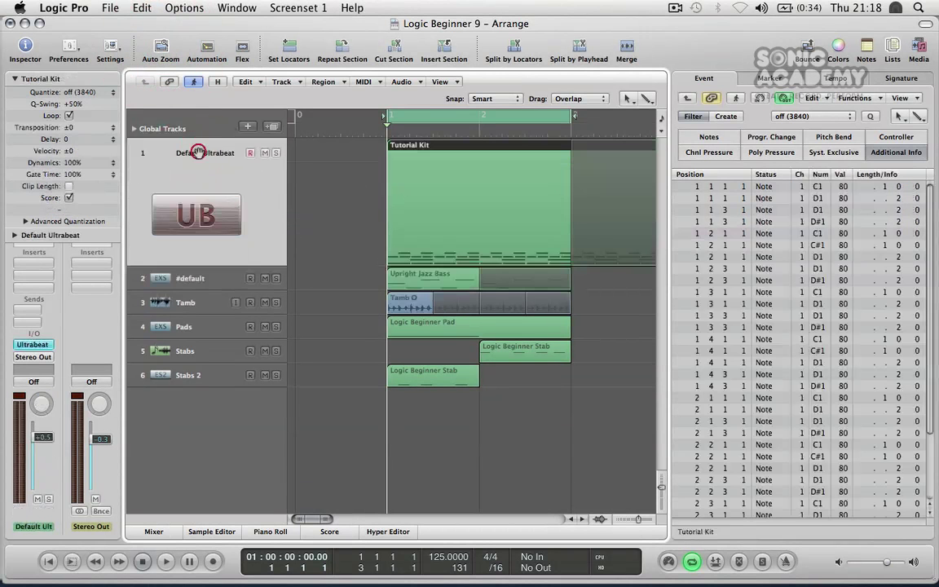
click(190, 279)
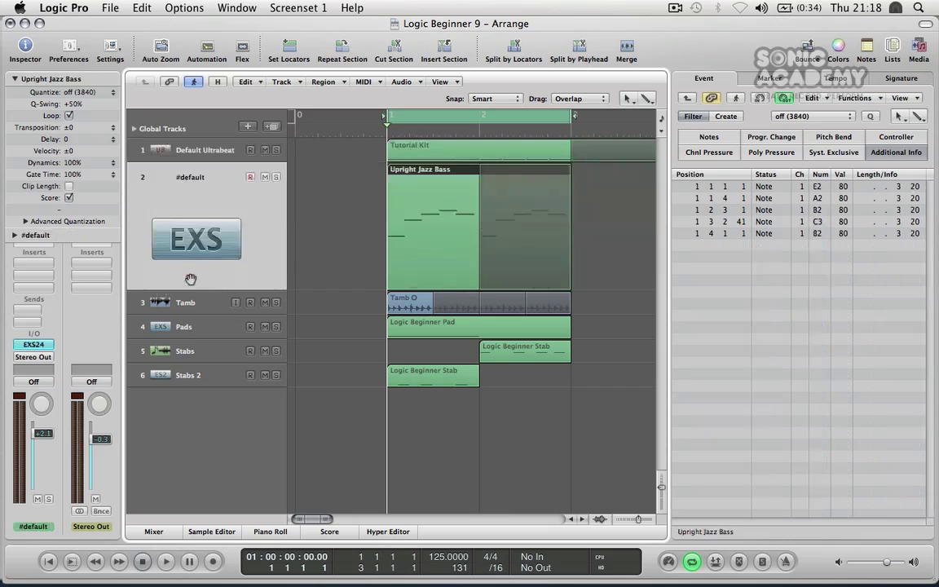
click(203, 300)
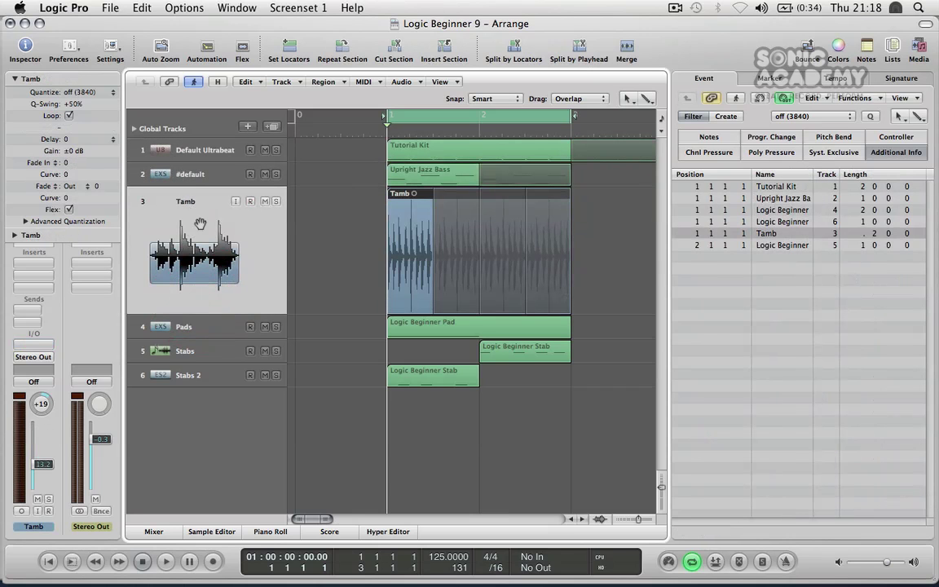
click(184, 326)
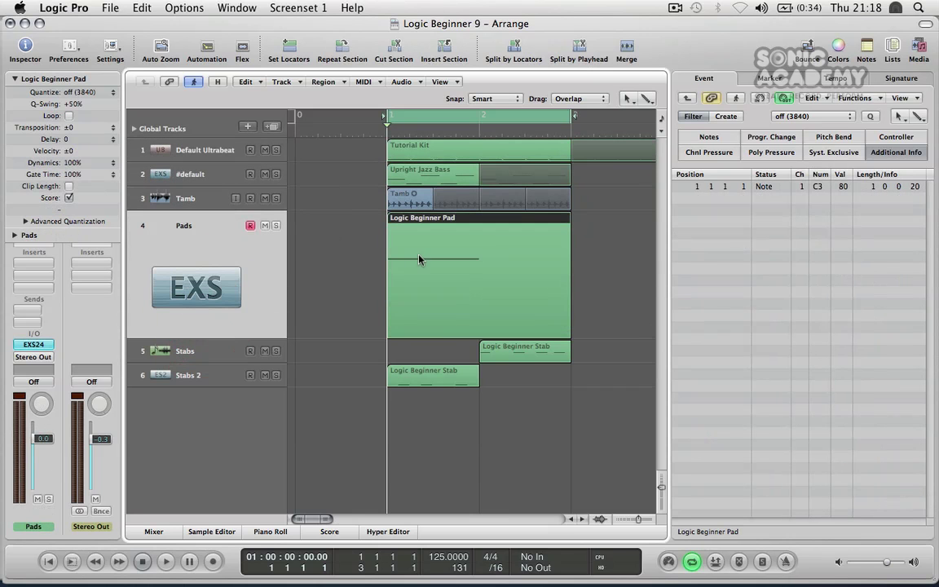
click(188, 351)
click(184, 373)
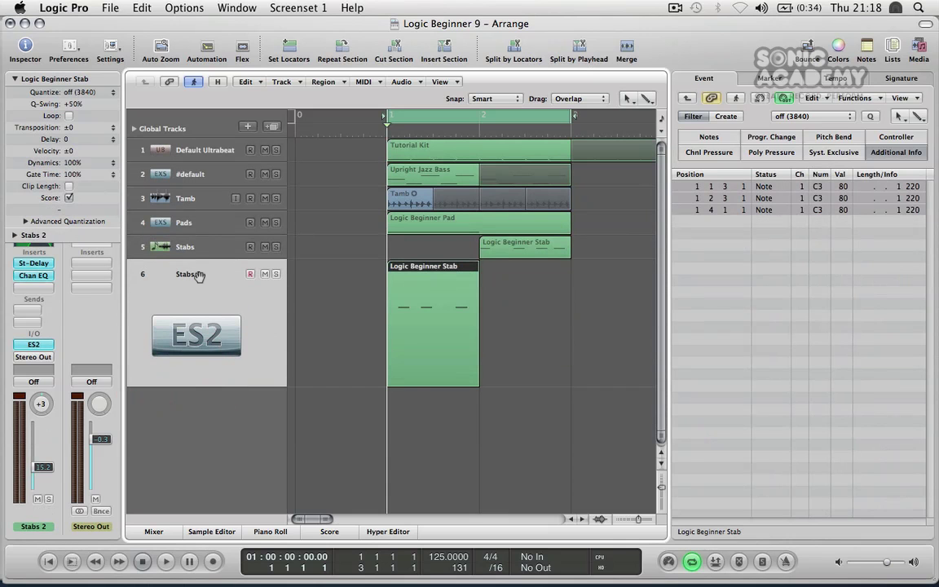
click(179, 226)
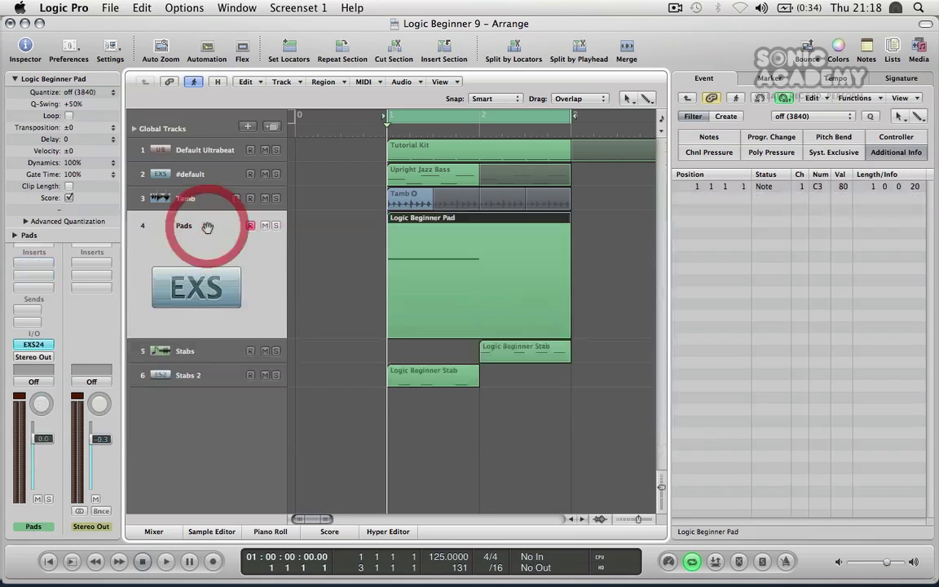
click(192, 200)
click(193, 174)
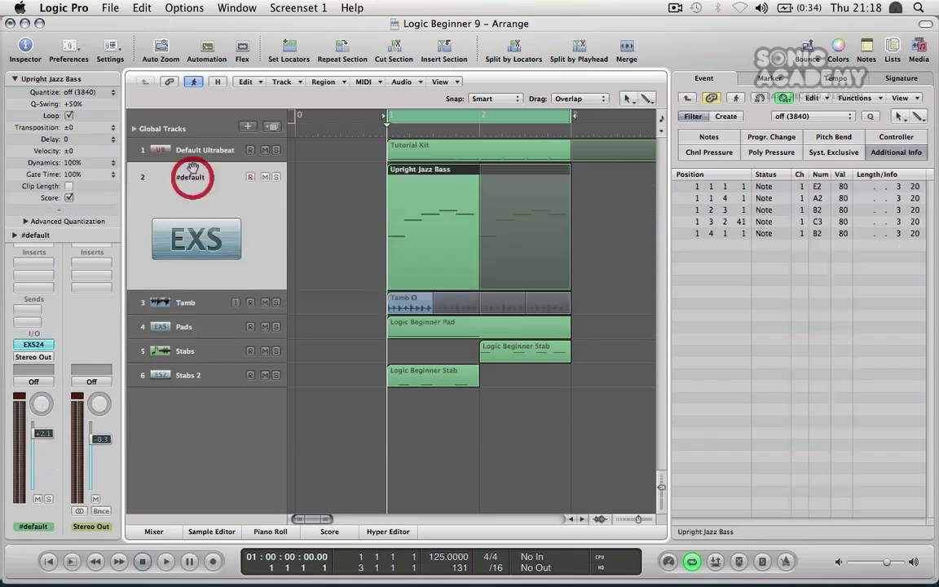
click(192, 149)
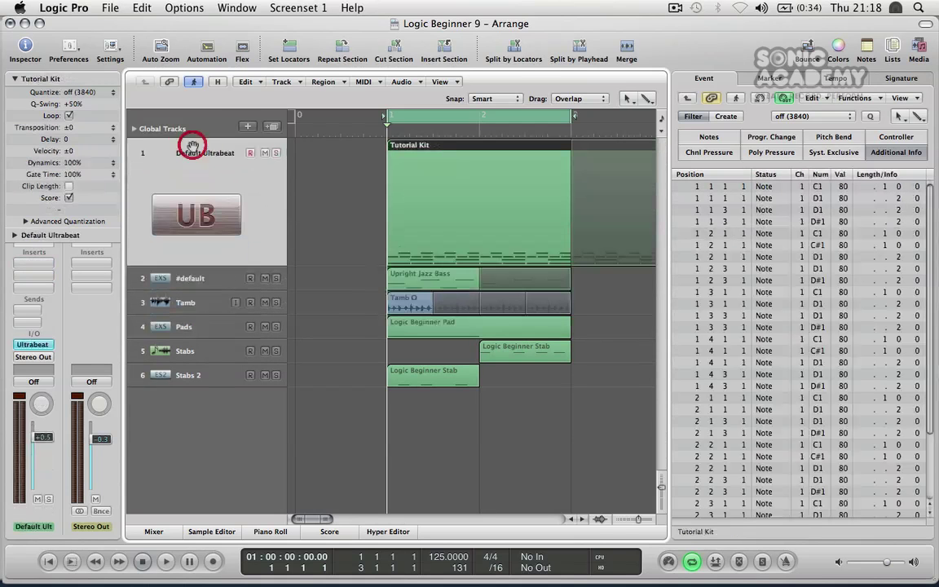
click(156, 47)
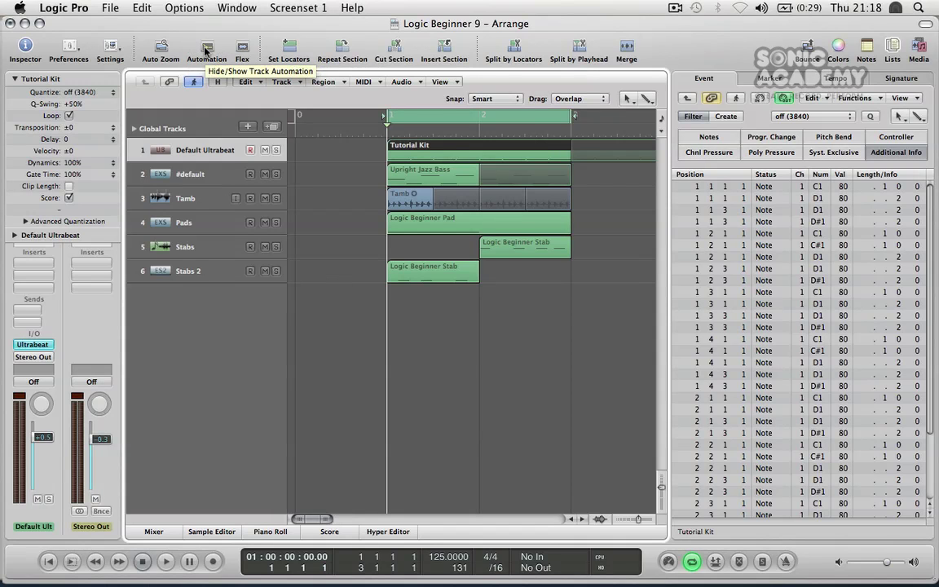
click(206, 49)
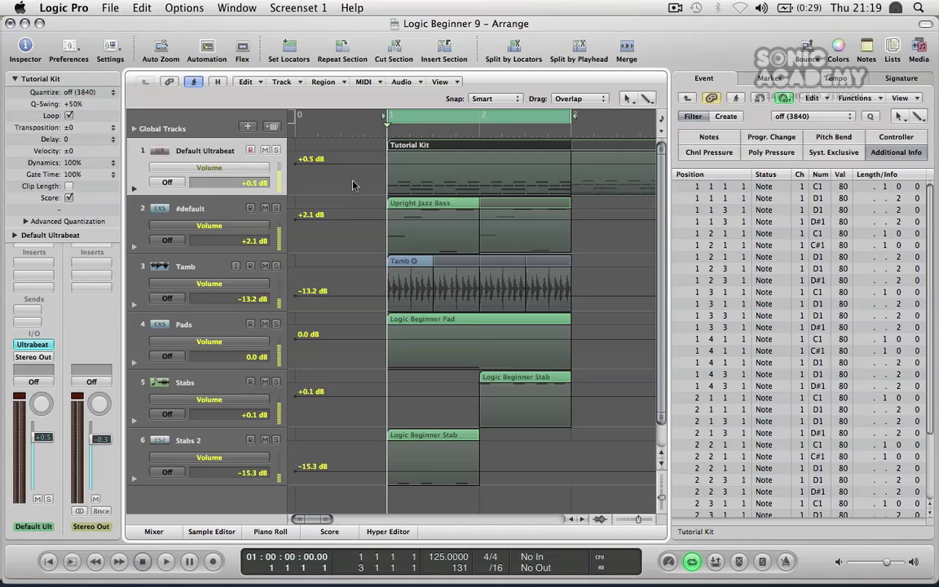
click(204, 47)
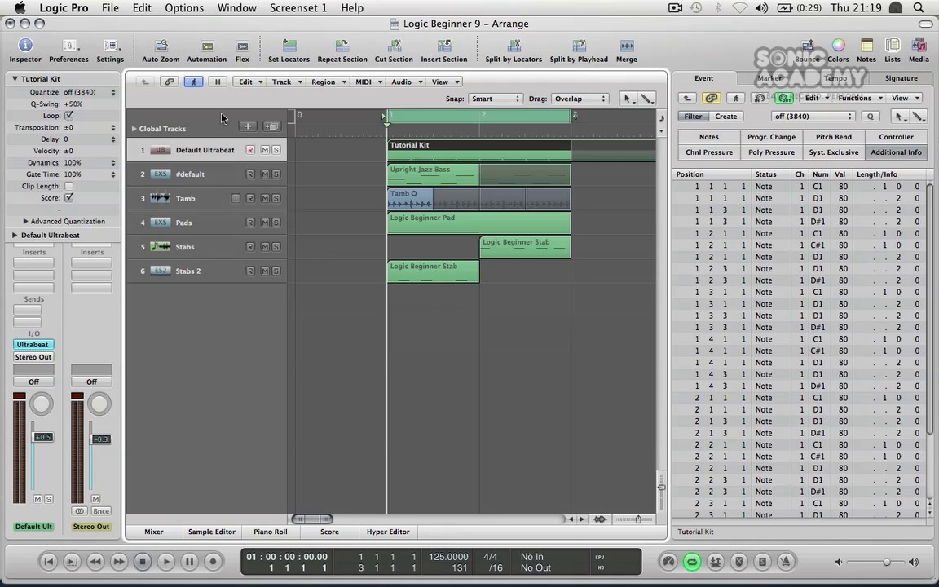
click(188, 198)
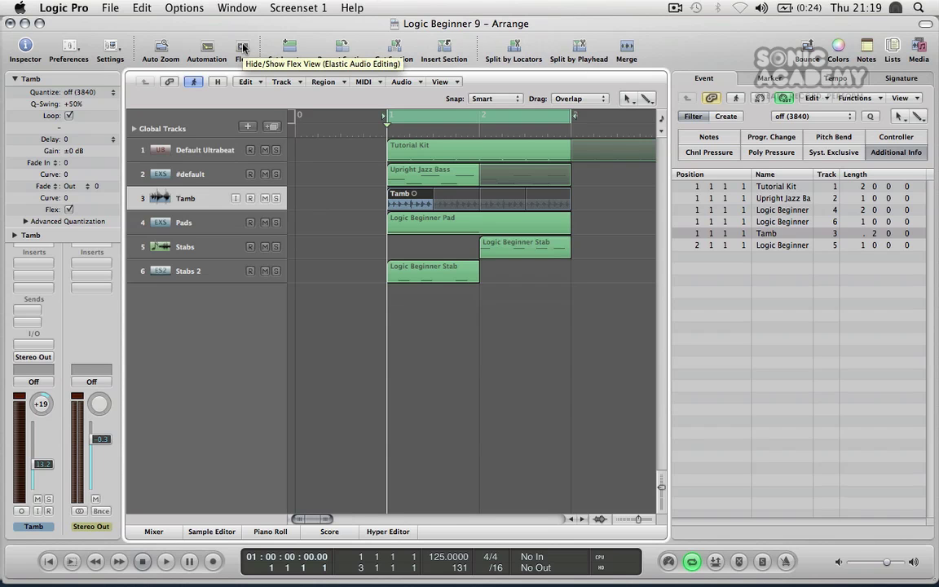
click(242, 48)
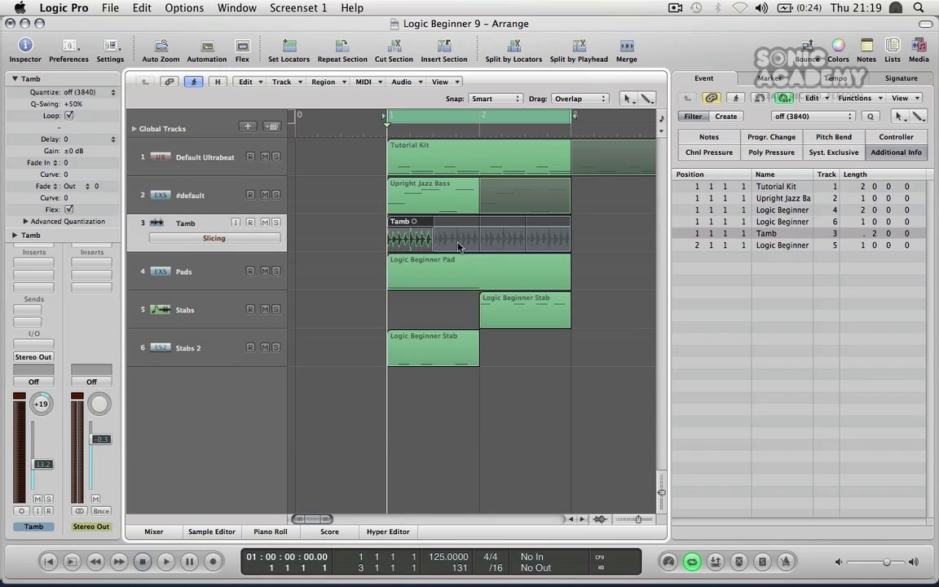
click(200, 238)
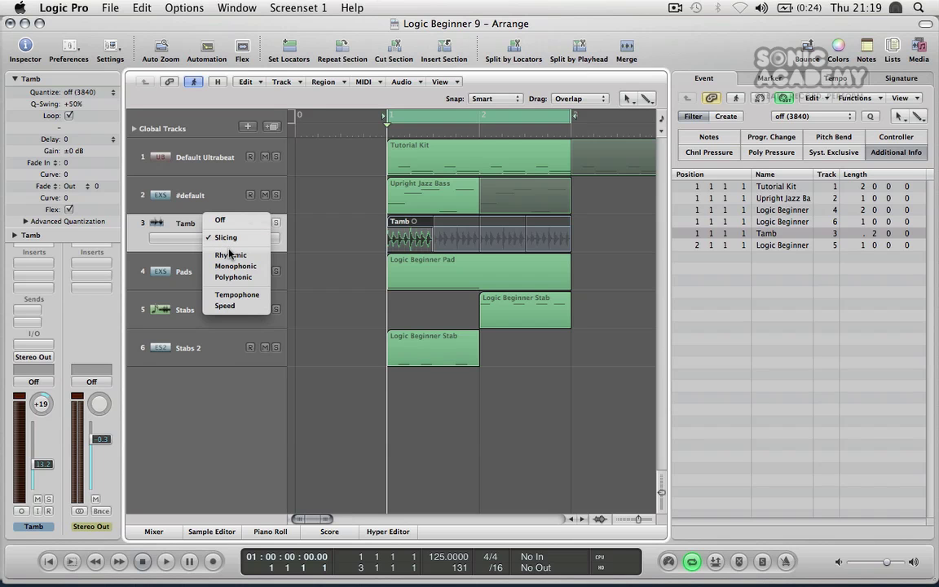
click(172, 222)
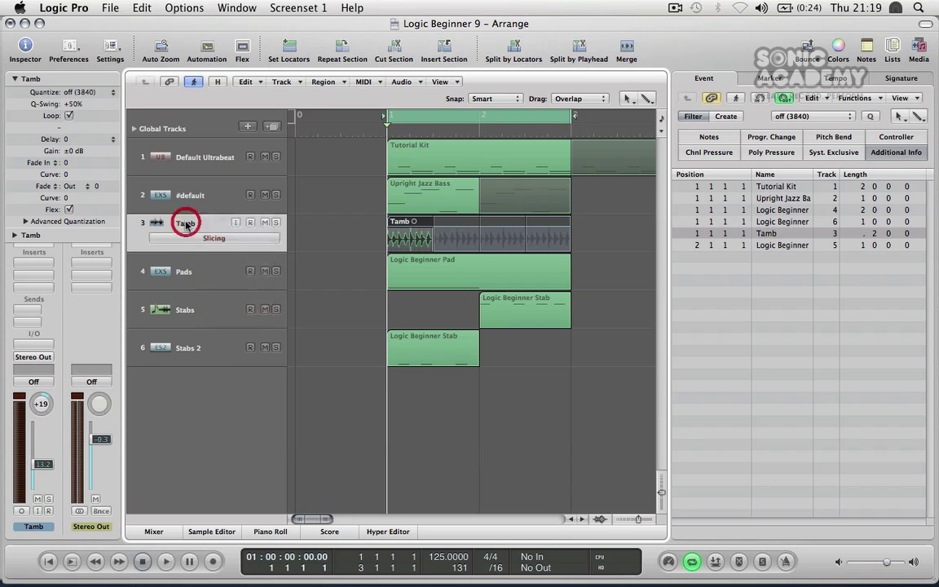
click(243, 50)
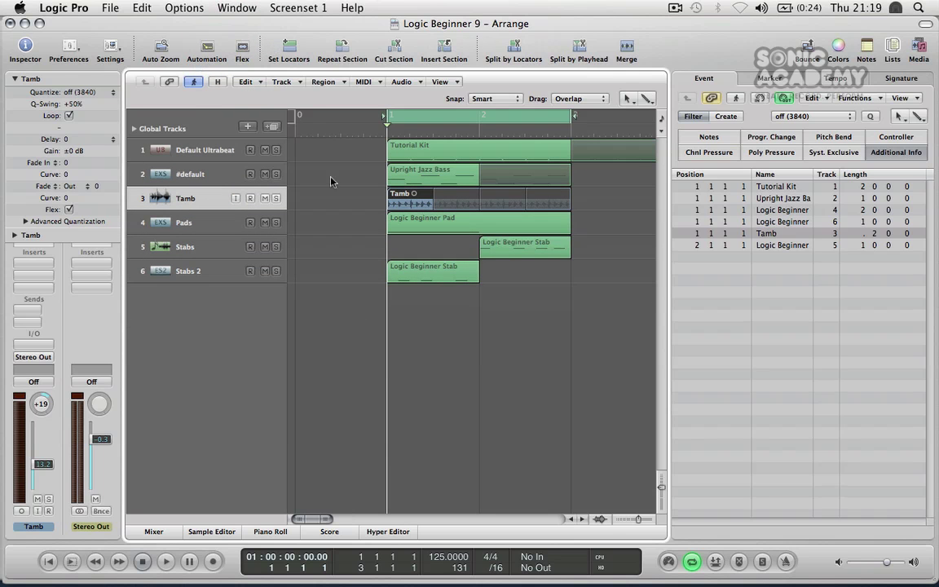
Set the locators to the Logic Beginner Stab region on Stabs 2, then select Tamb.
click(298, 162)
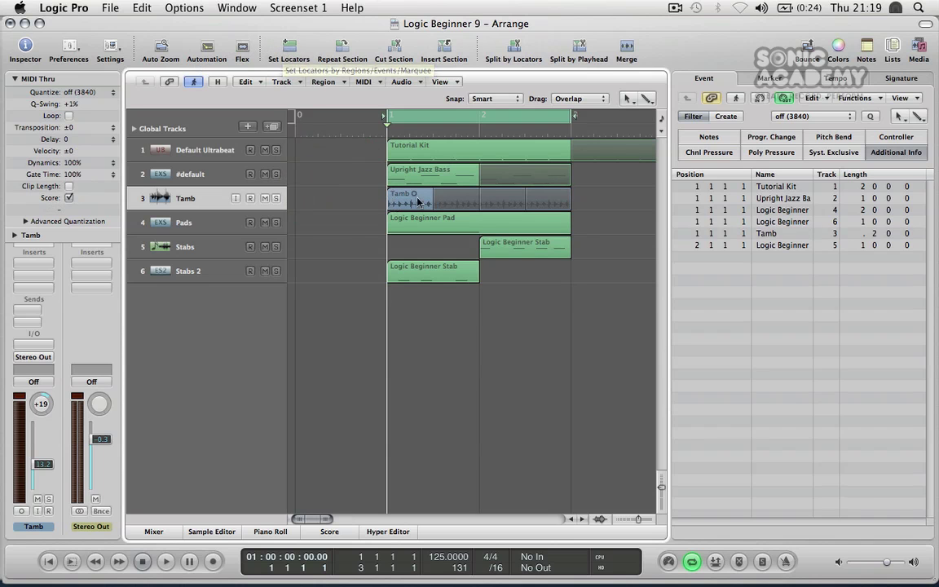
click(415, 273)
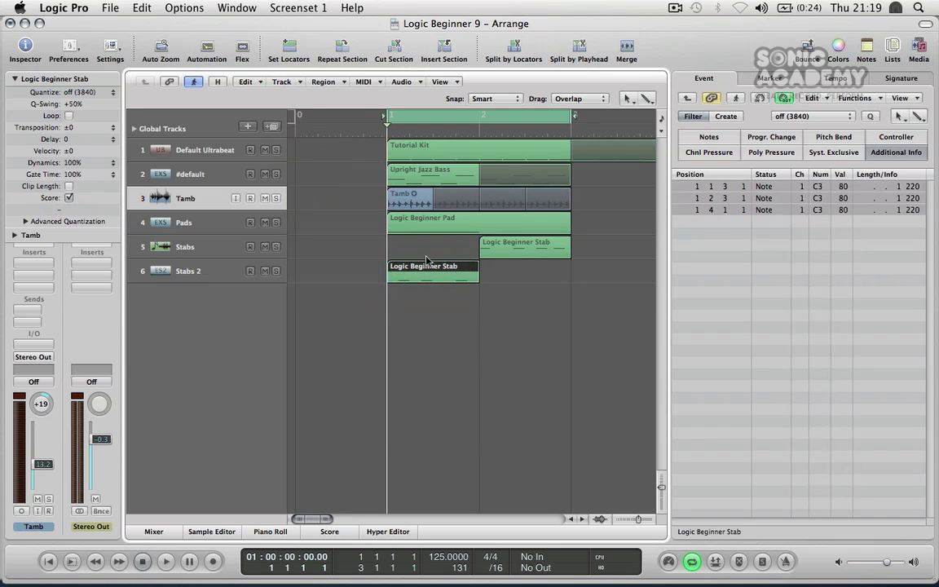
click(290, 51)
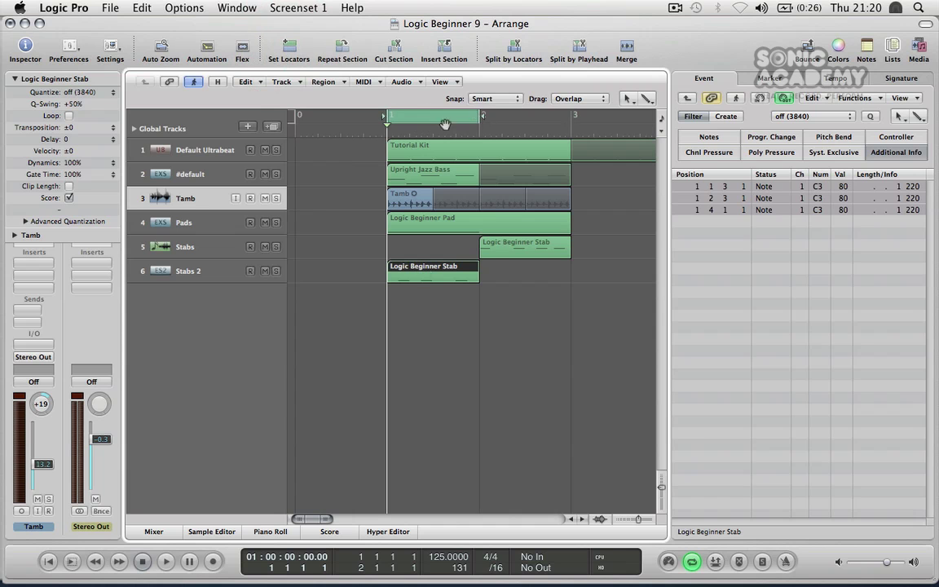
click(447, 273)
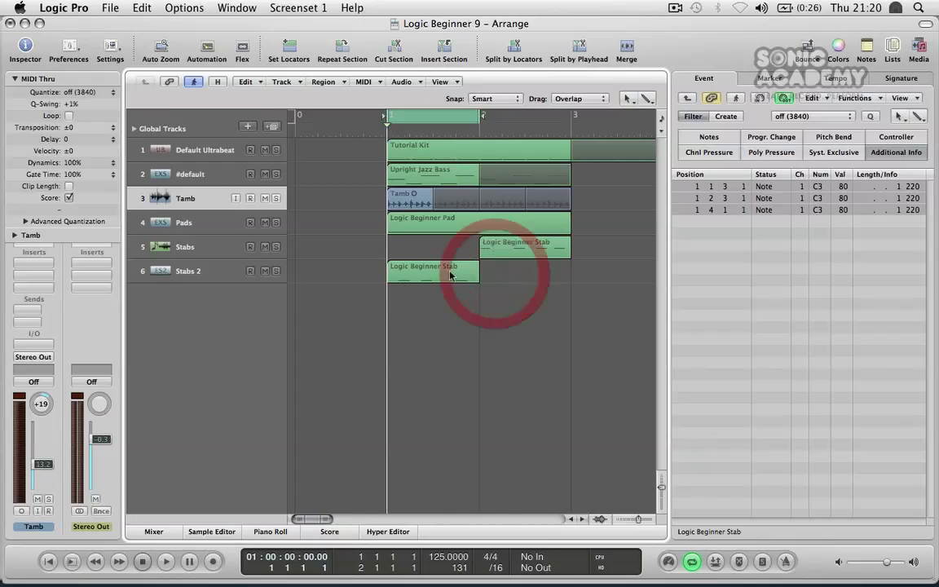
click(487, 203)
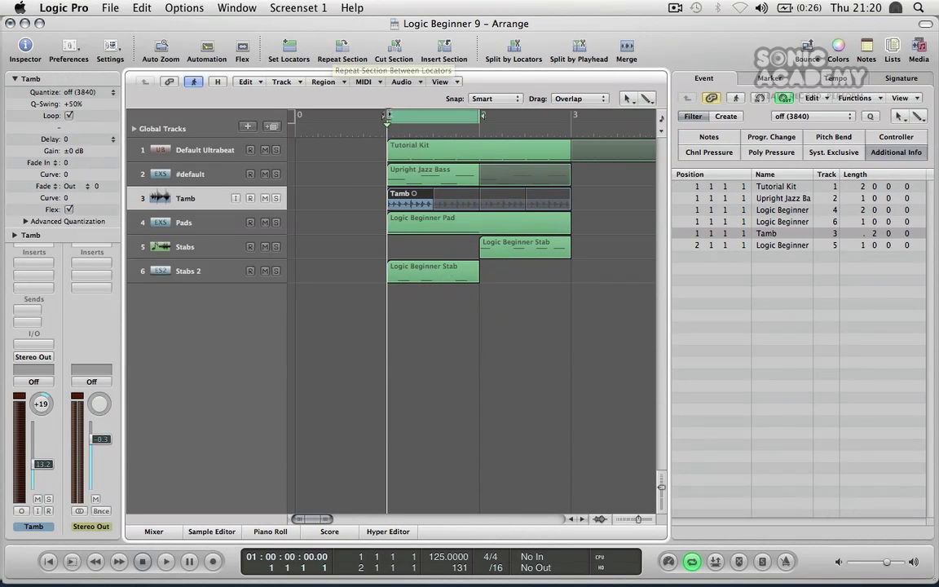
click(343, 49)
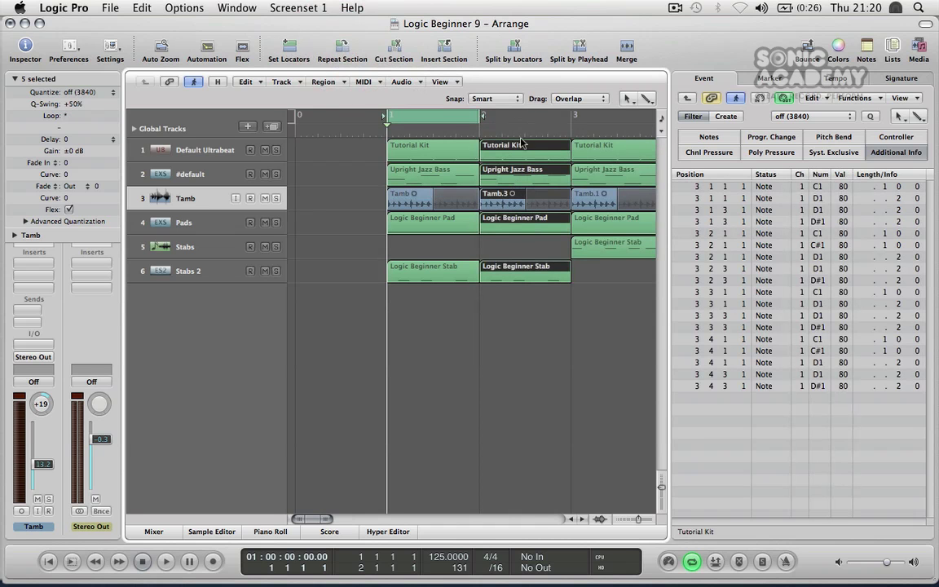
key(super+z)
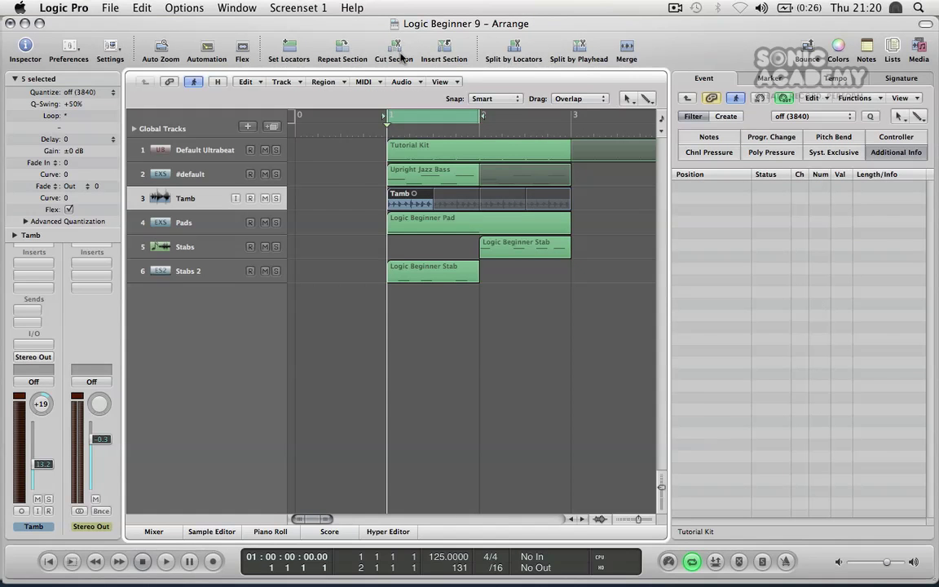
click(391, 225)
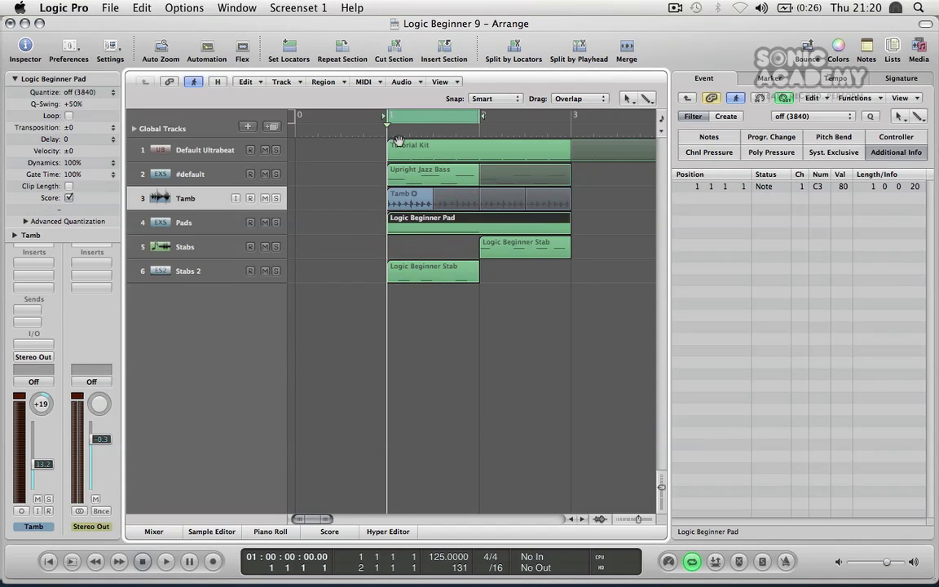
click(432, 269)
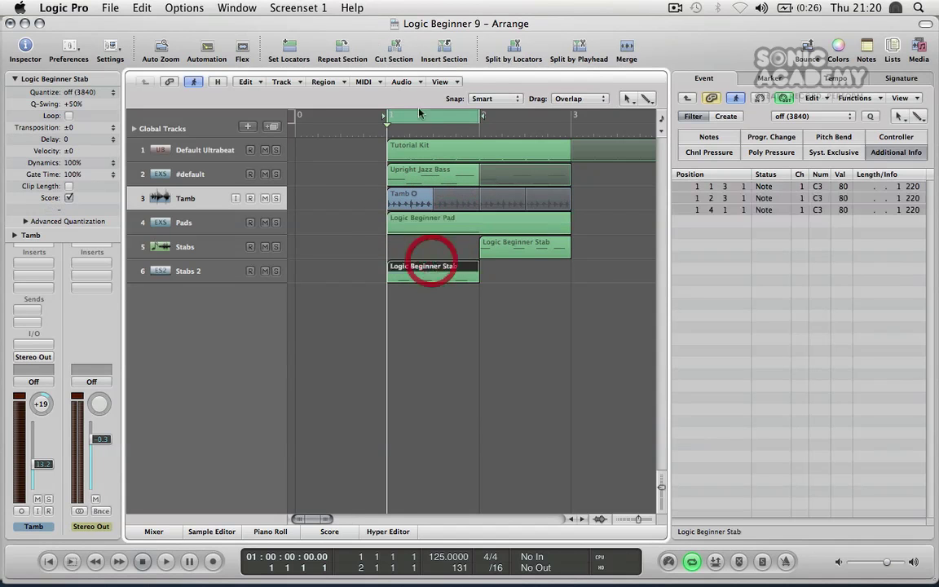
click(394, 47)
key(super+z)
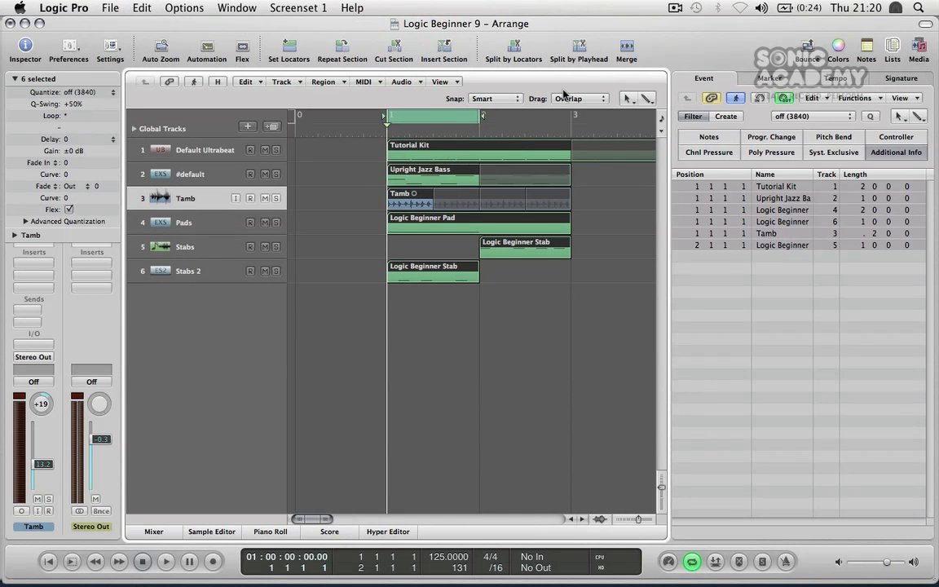
click(572, 128)
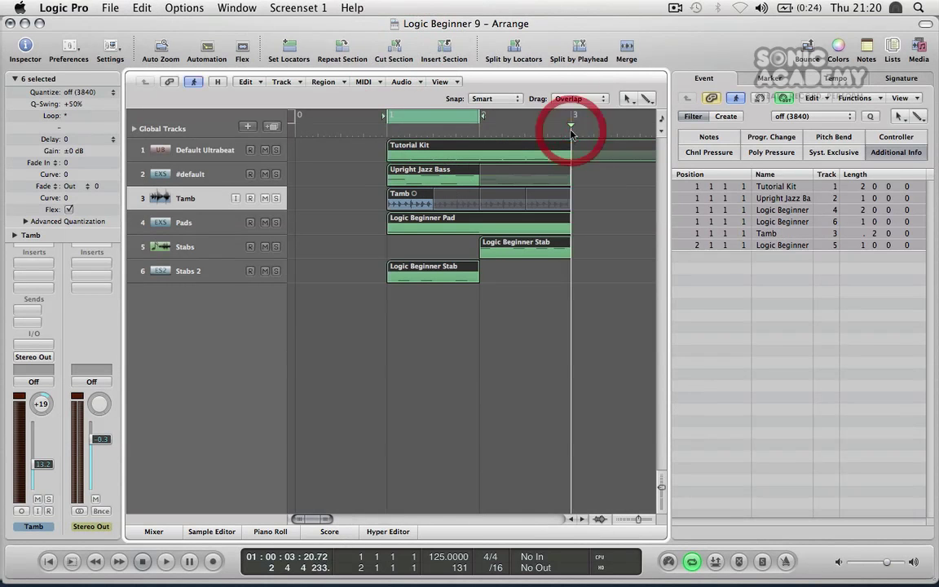
click(443, 49)
scroll(447, 263, right, 3)
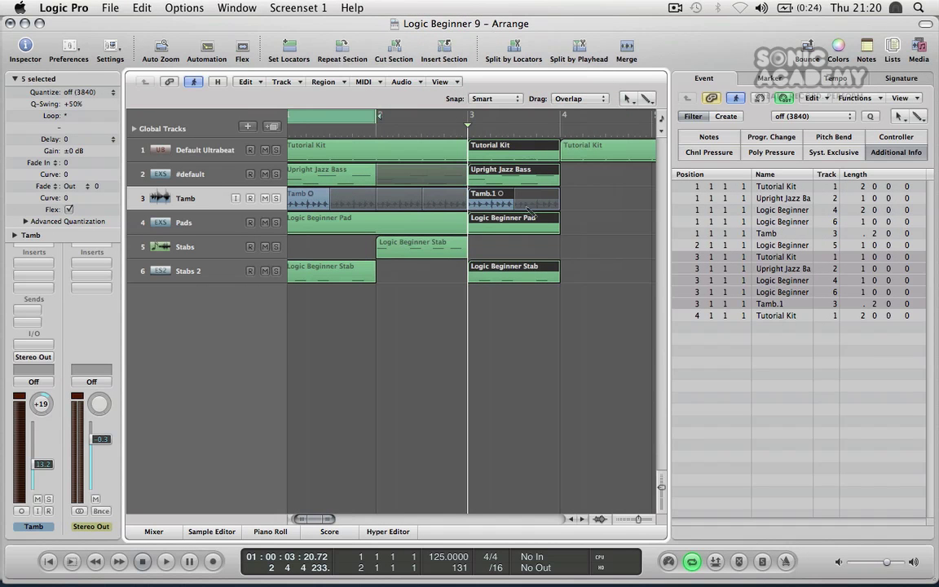
key(super+z)
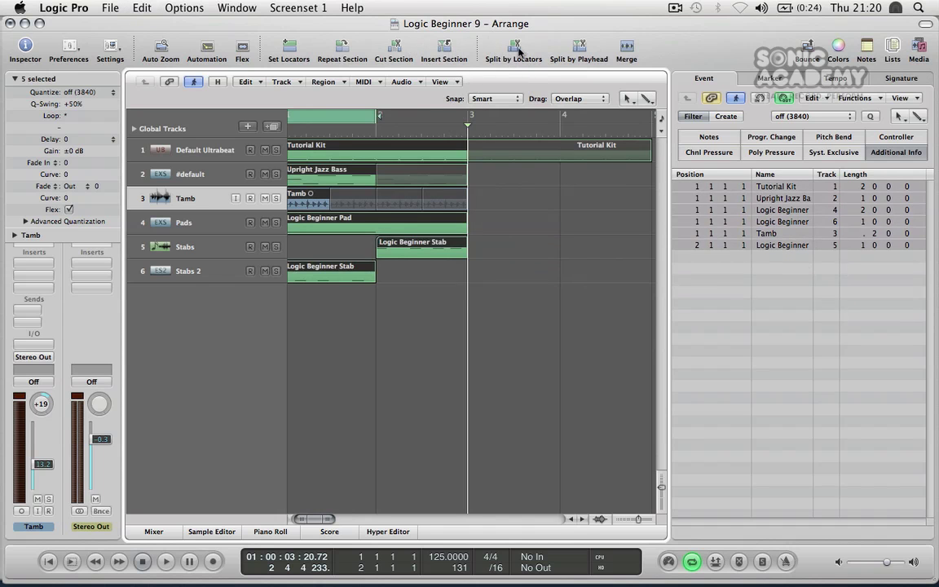
scroll(422, 187, left, 2)
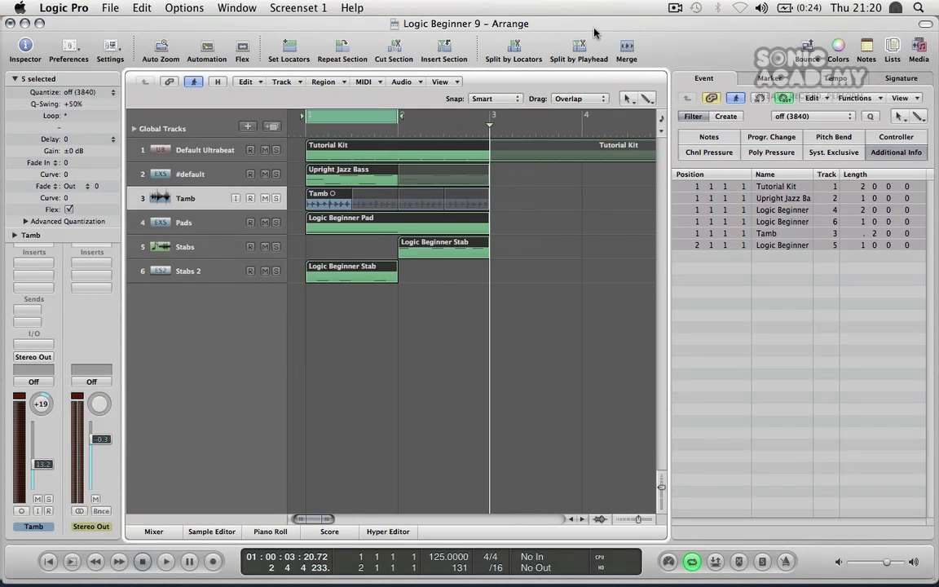
click(445, 130)
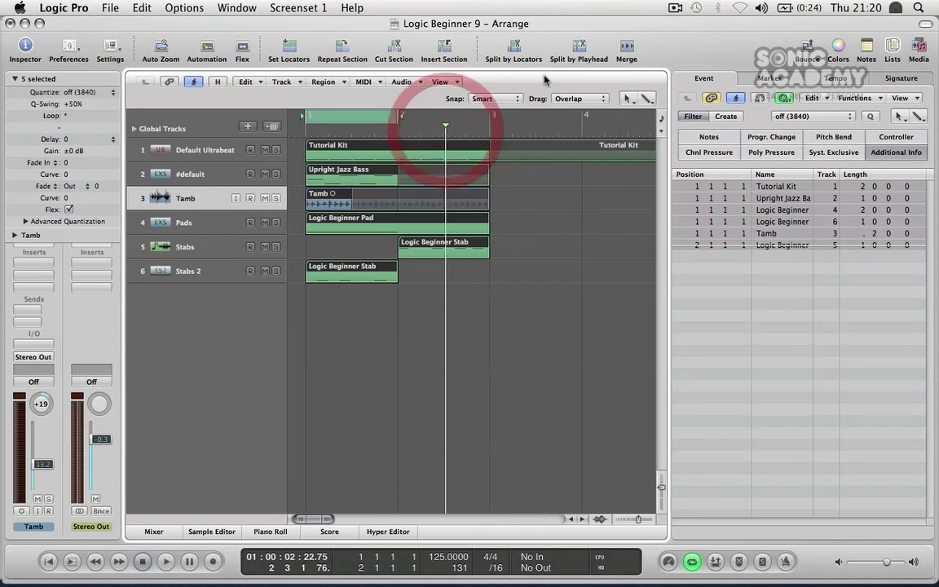
click(579, 51)
click(569, 213)
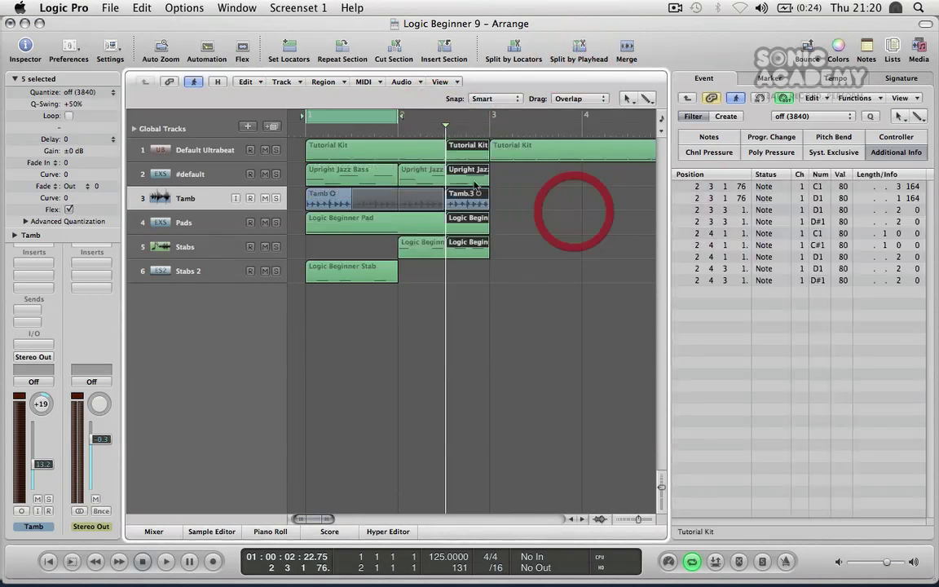
key(super+z)
click(514, 209)
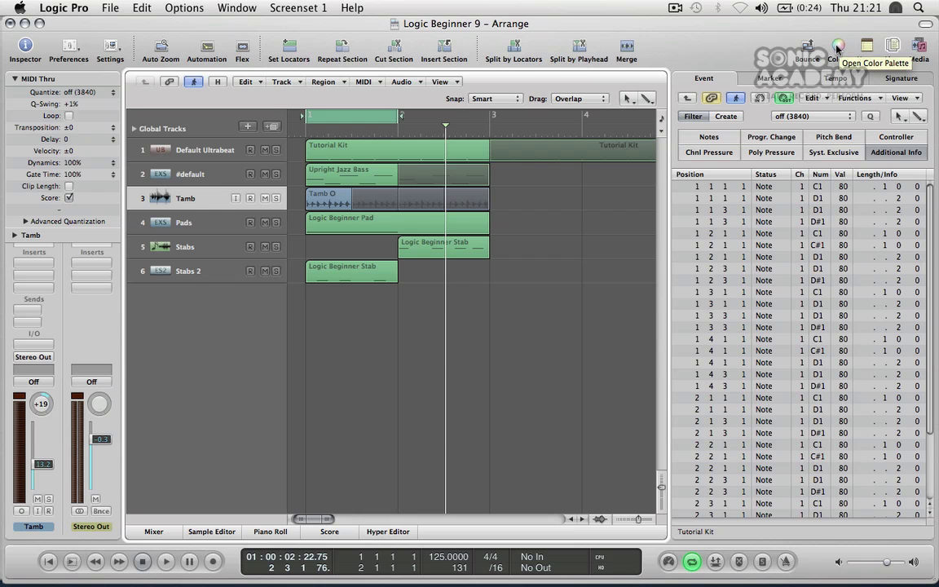
Colour the Tamb region red from the Colors palette.
click(299, 171)
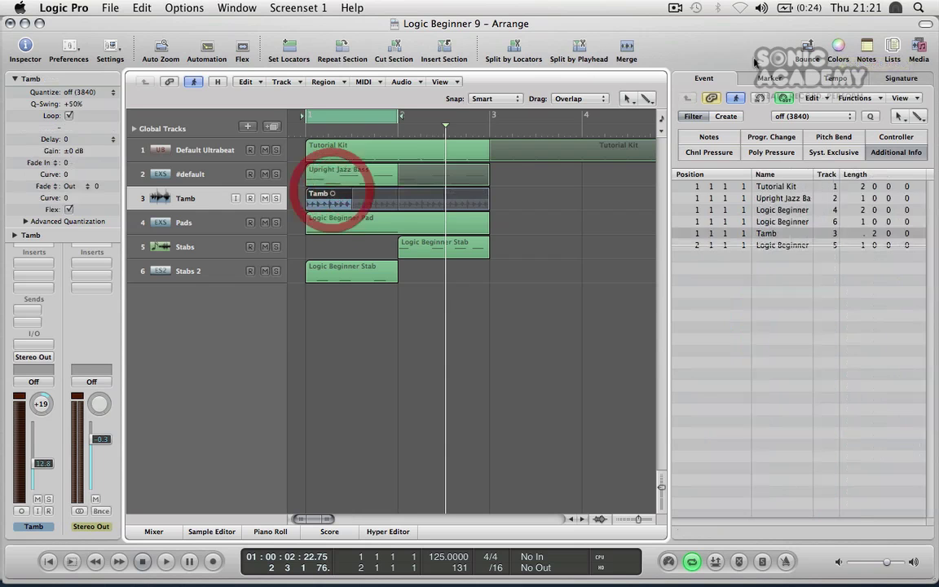
click(838, 47)
drag(382, 191, 370, 306)
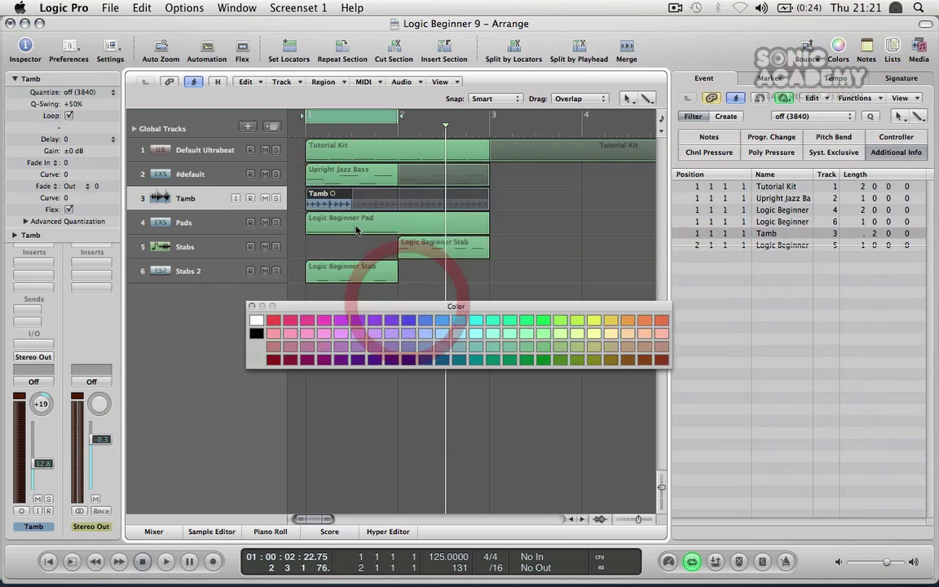
click(287, 321)
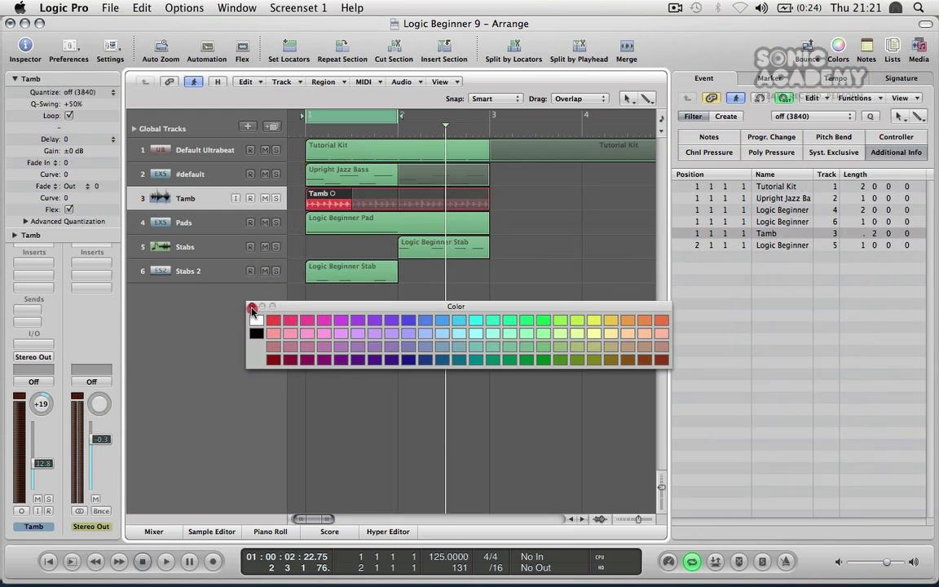
click(252, 305)
Deselect the region, zoom the arrangement out horizontally, and show the project Notes pane.
click(523, 184)
key(ctrl+Left)
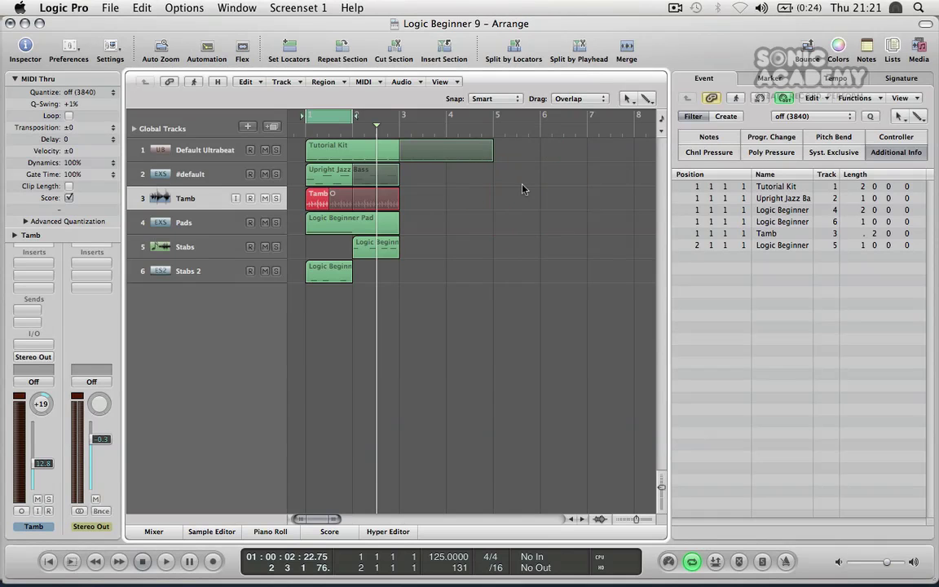
click(866, 50)
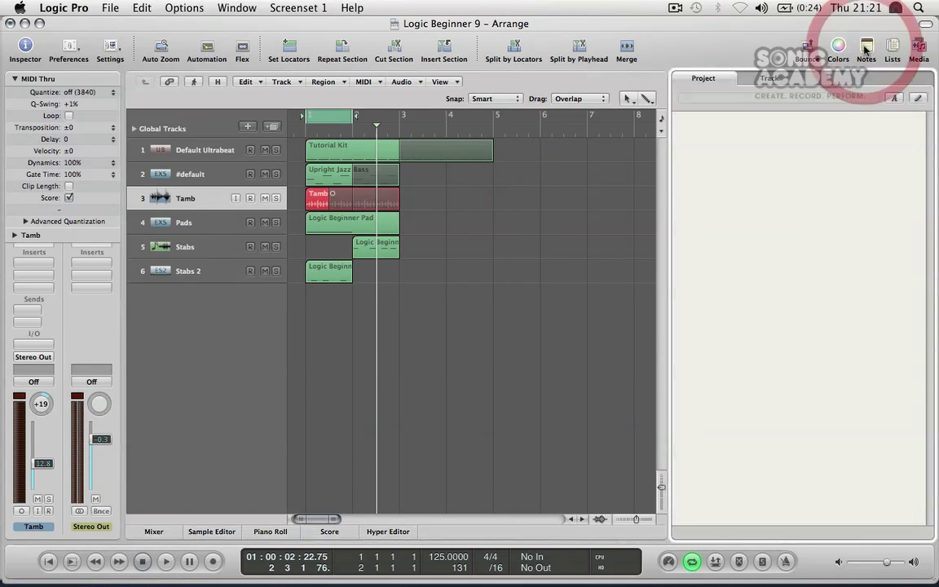
Make the project notes editable and view track notes for #default, Tamb and Pads.
click(917, 98)
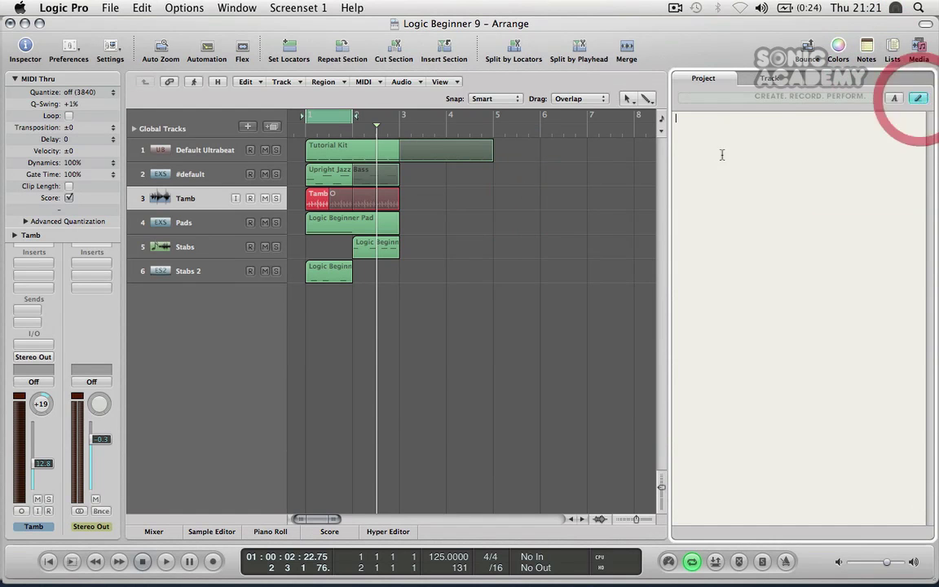
click(760, 79)
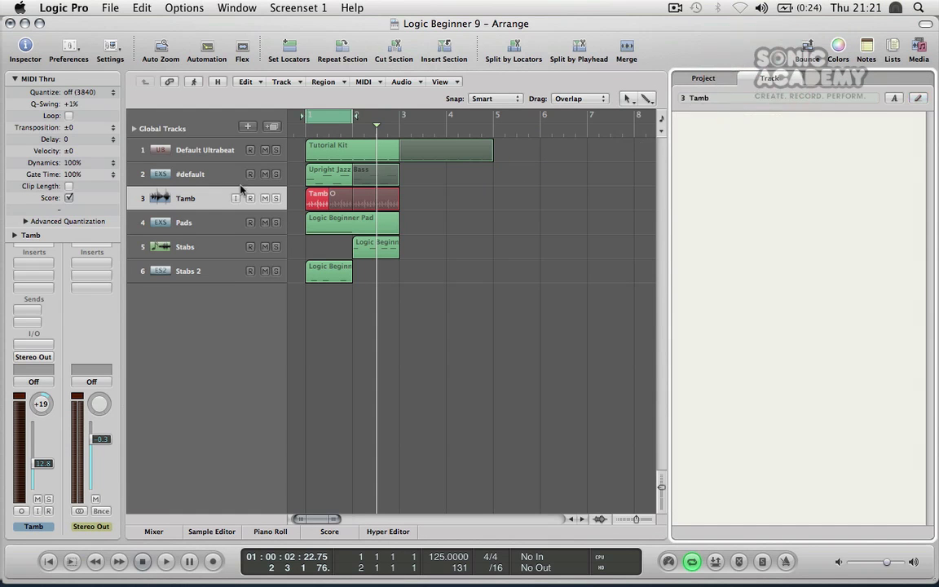
click(196, 171)
click(186, 199)
click(168, 222)
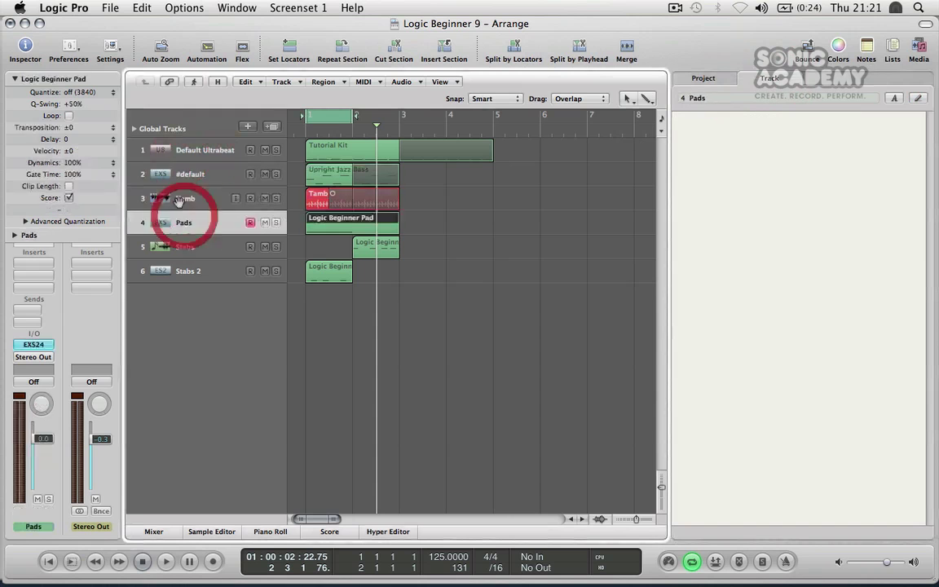
click(181, 199)
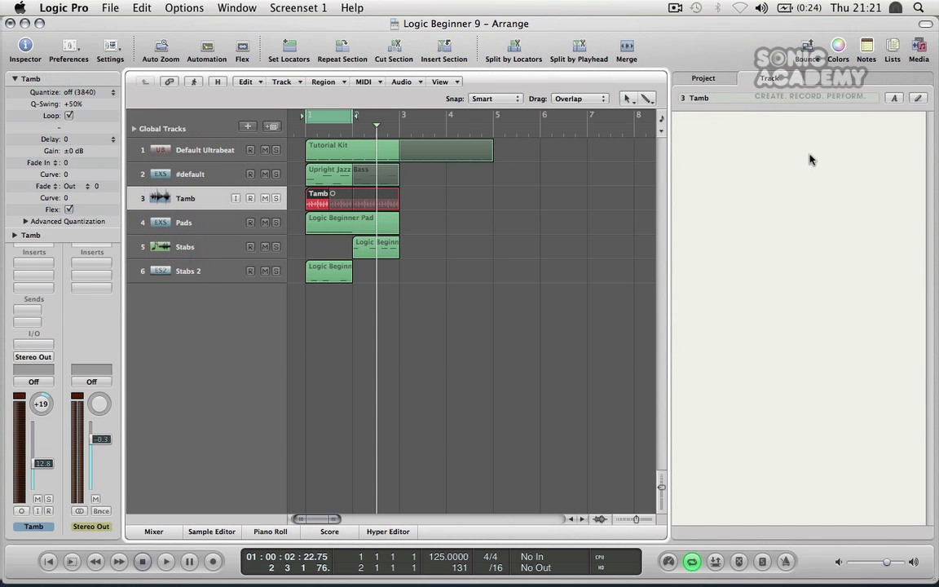
Toggle the Notes panel repeatedly, leaving it closed.
click(867, 50)
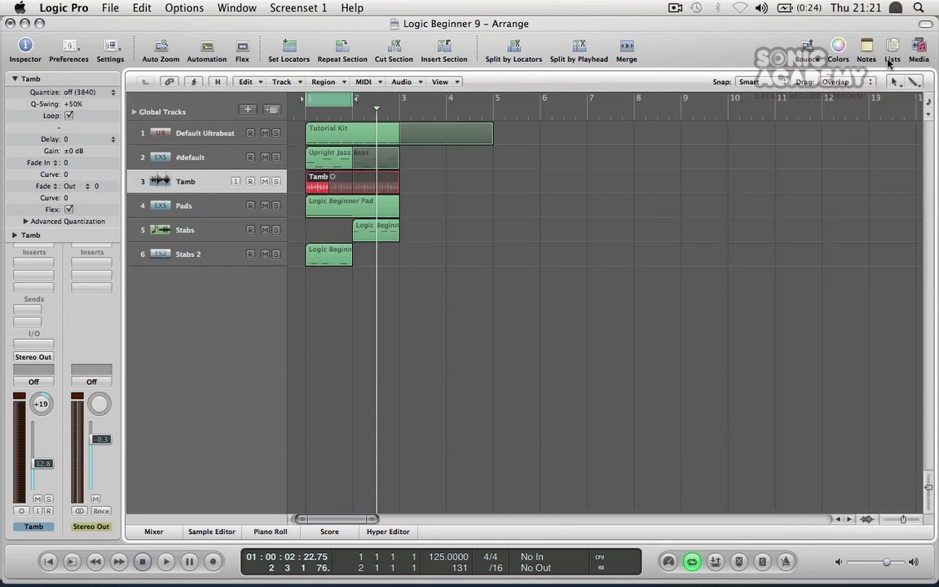
click(866, 49)
click(866, 49)
click(867, 47)
click(866, 46)
click(864, 47)
click(862, 46)
click(866, 46)
click(866, 47)
Show the Event List and flip through its Marker and Tempo lists.
click(892, 47)
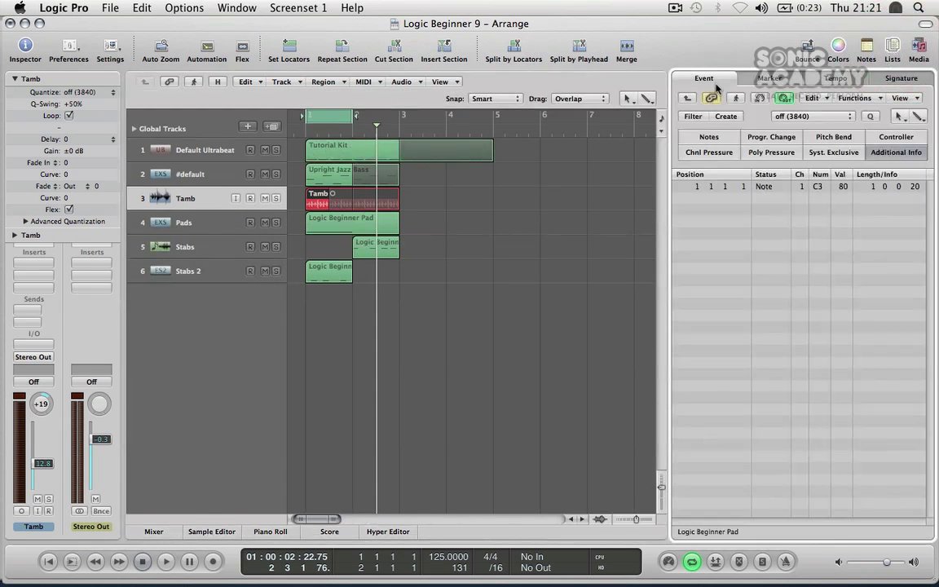
click(770, 78)
click(835, 78)
click(711, 77)
Check the Marker, Tempo and Signature lists, then show the Media library.
click(767, 78)
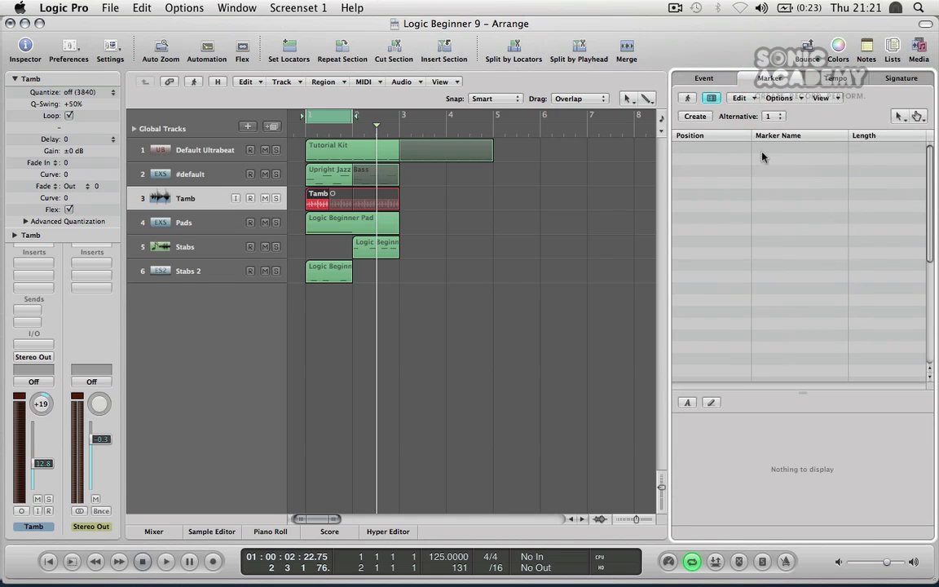
click(835, 79)
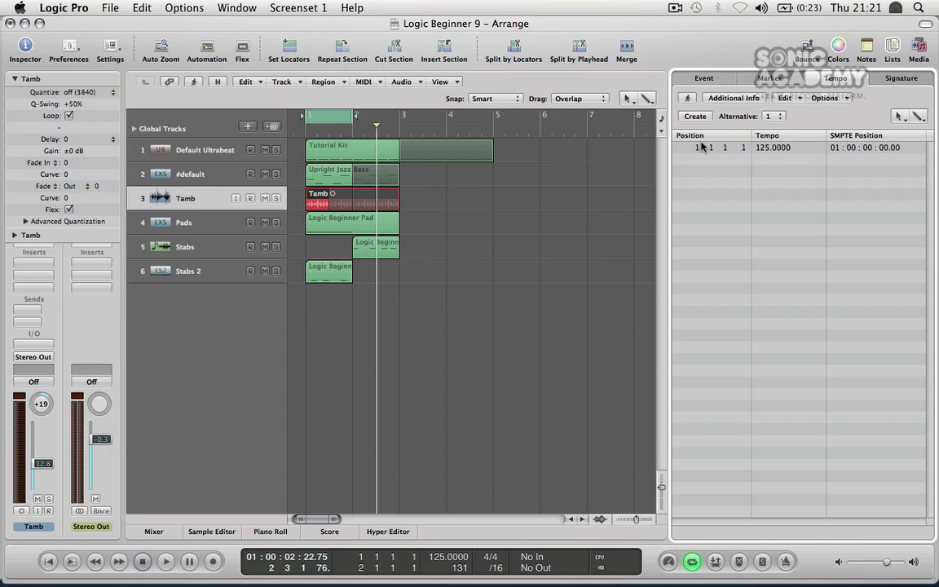
click(871, 81)
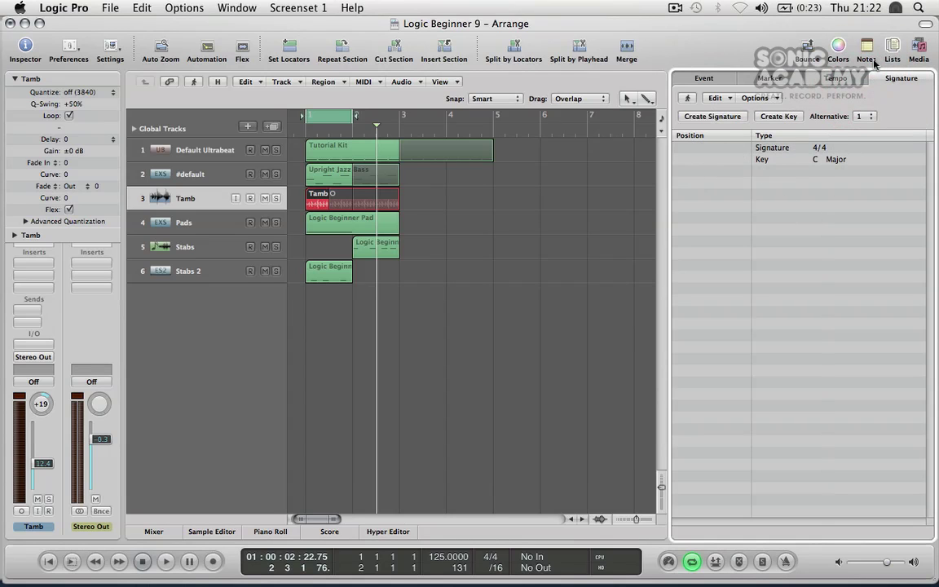
click(916, 50)
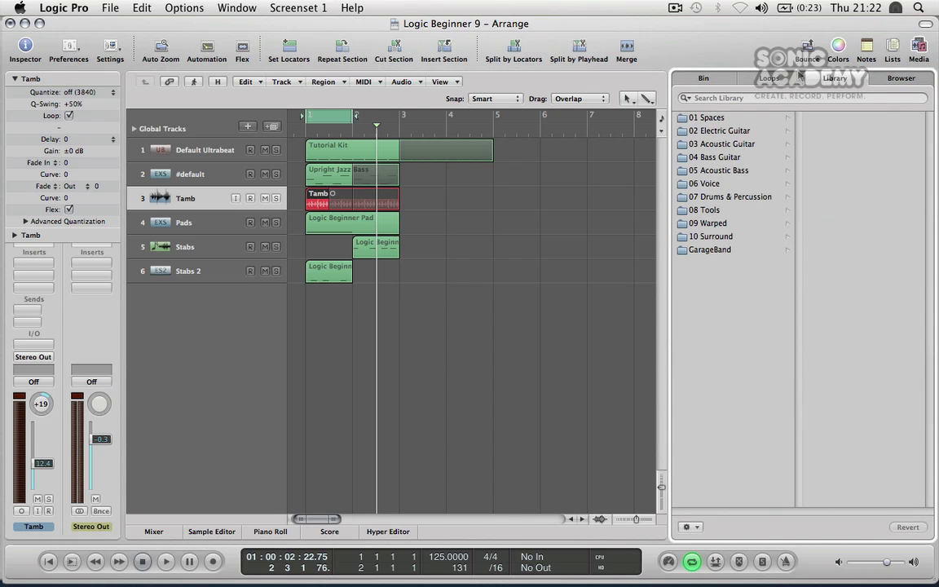
View the project's audio files in the Bin, then switch to the Loops browser.
click(698, 77)
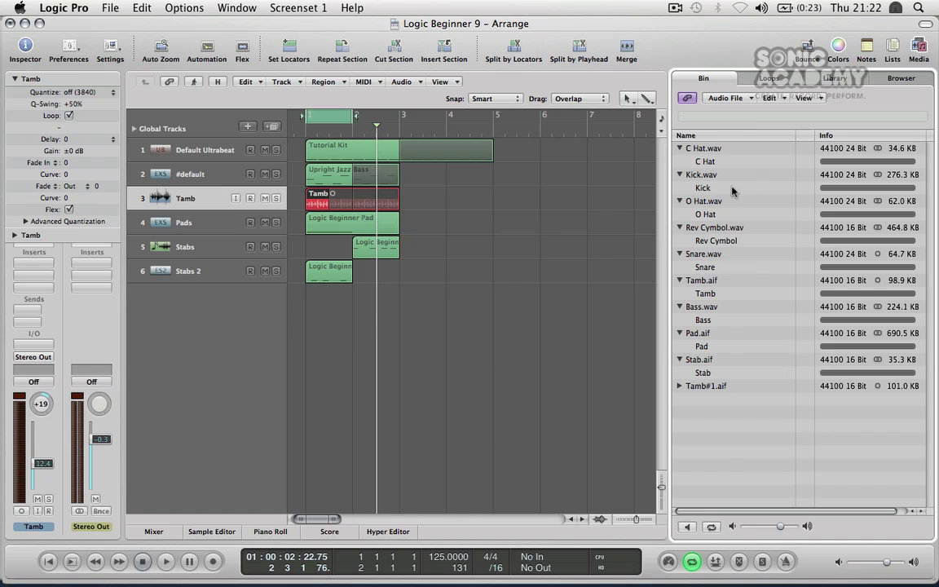
click(759, 78)
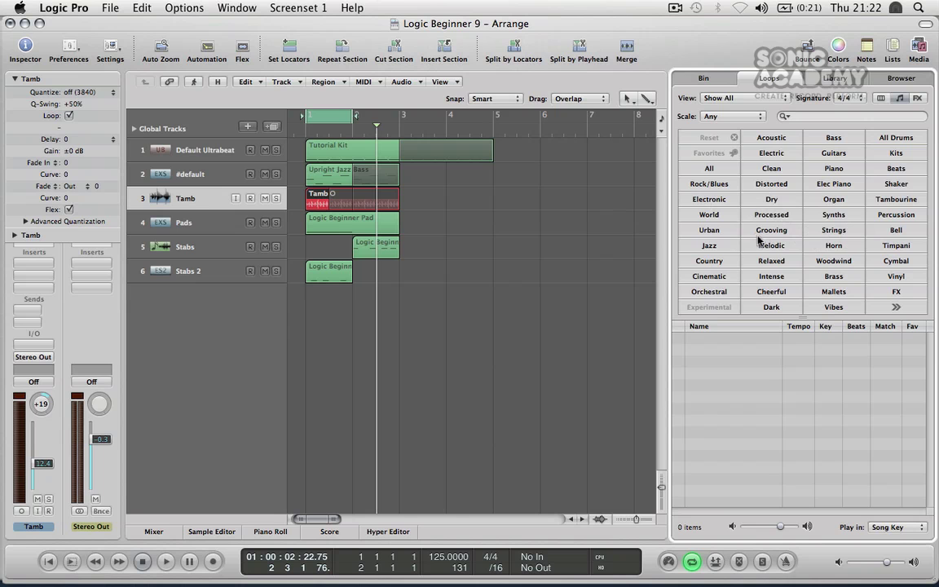
Filter loops by the Jazz and Synths keywords and preview Remix Jazz Synth 02.
click(711, 247)
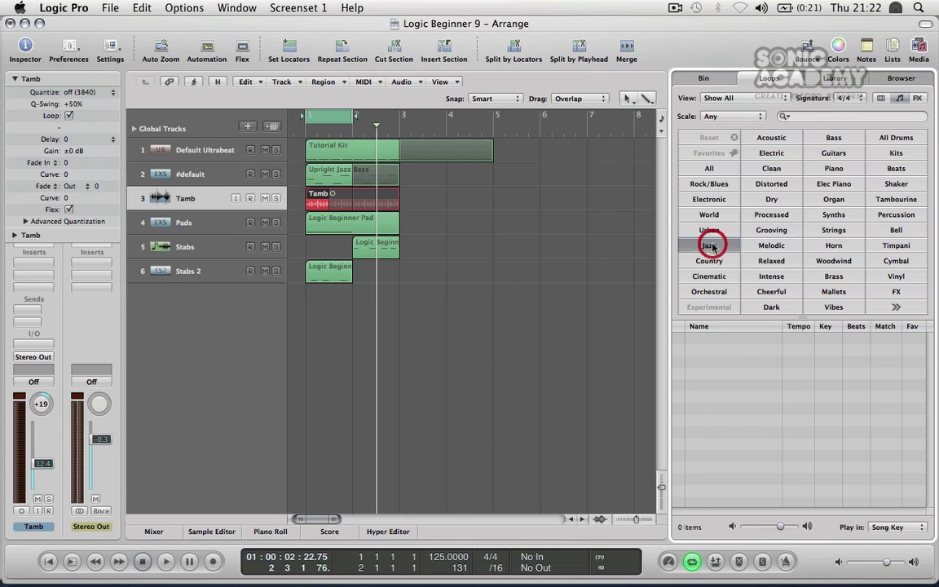
click(827, 214)
click(719, 350)
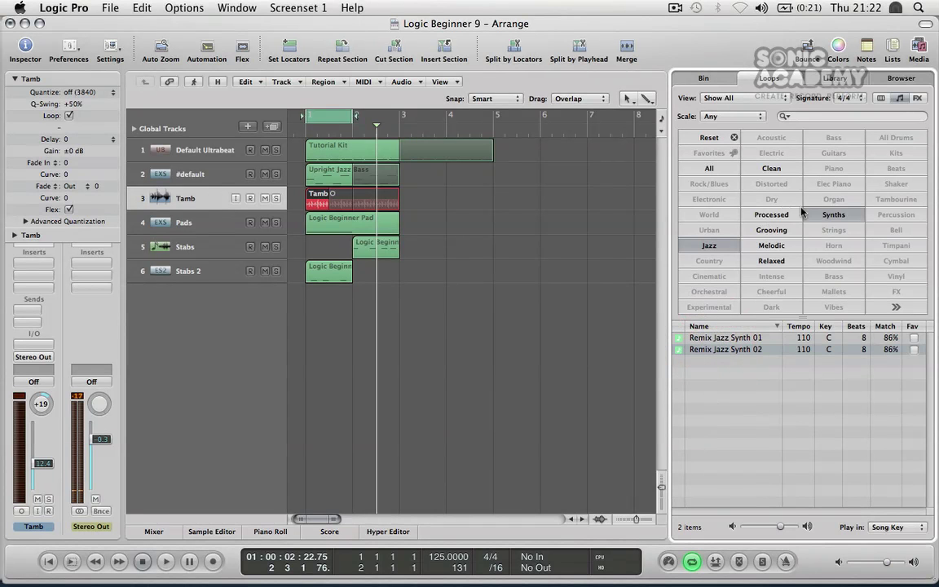
Clear the Synths and Jazz keyword filters and return to the Library folders.
click(722, 246)
click(723, 245)
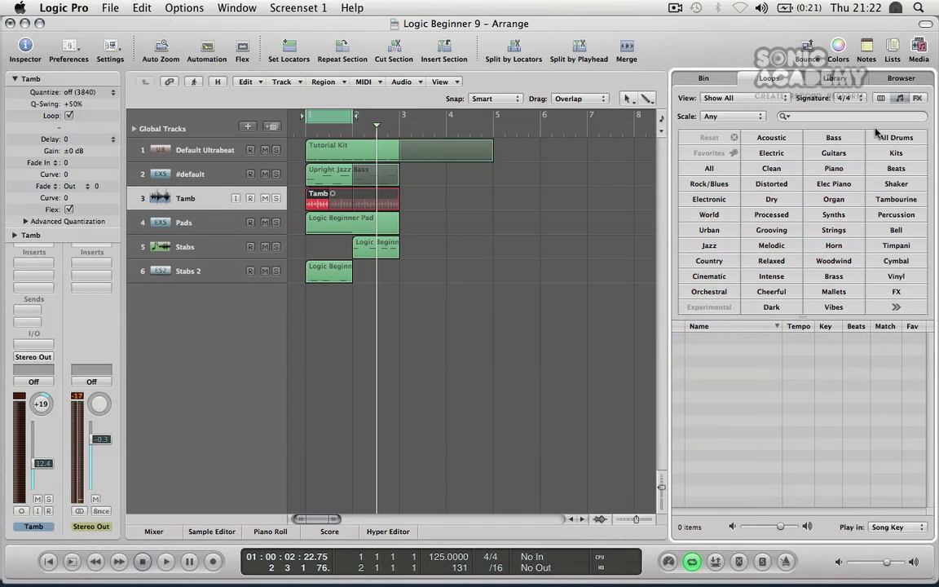
click(827, 78)
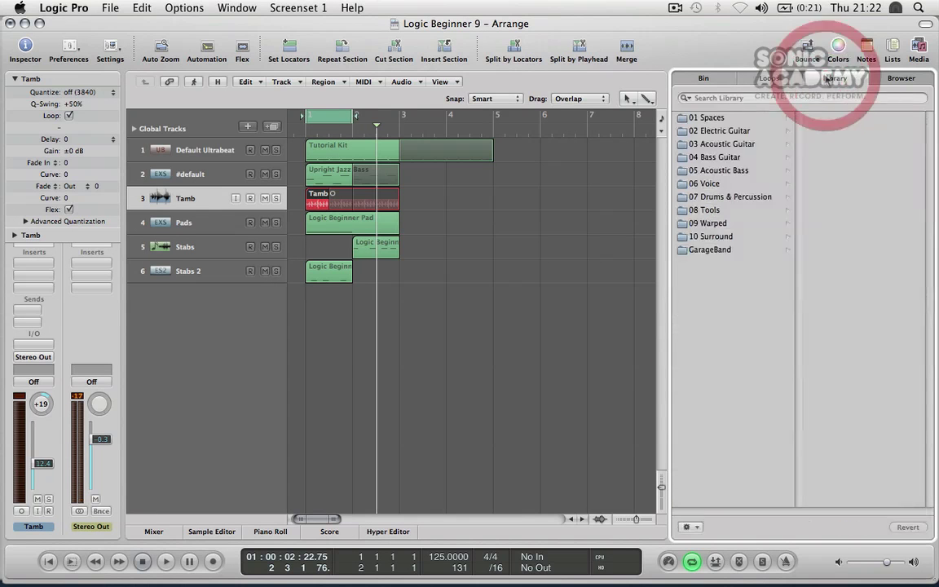
Browse the Spaces, Electric Guitar, Acoustic Guitar, Voice and Acoustic Bass library folders.
click(706, 131)
click(706, 117)
click(710, 144)
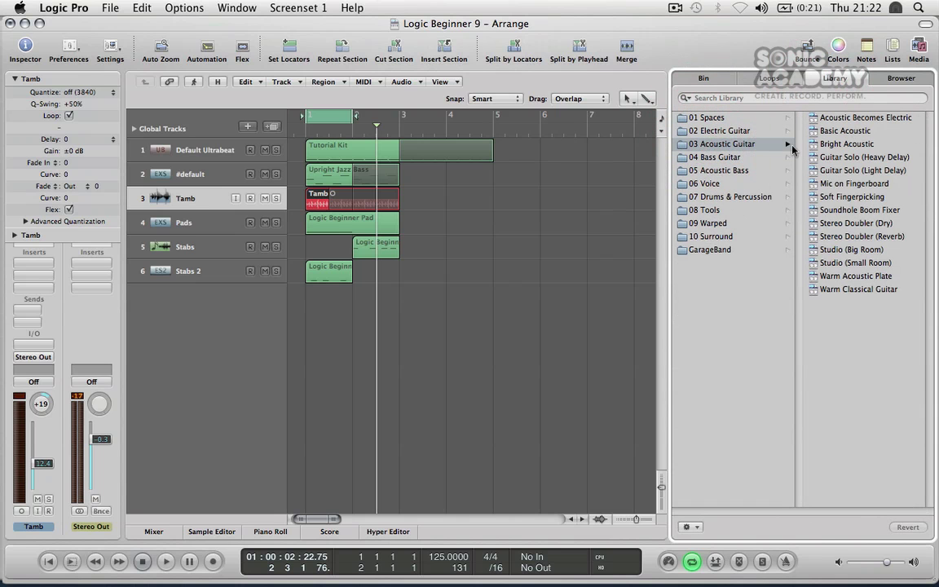
click(706, 184)
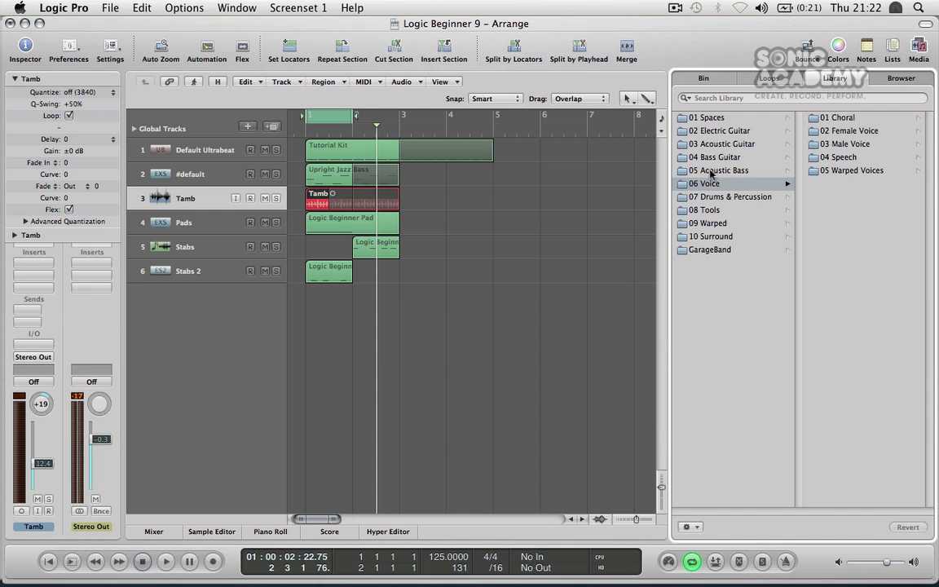
click(717, 171)
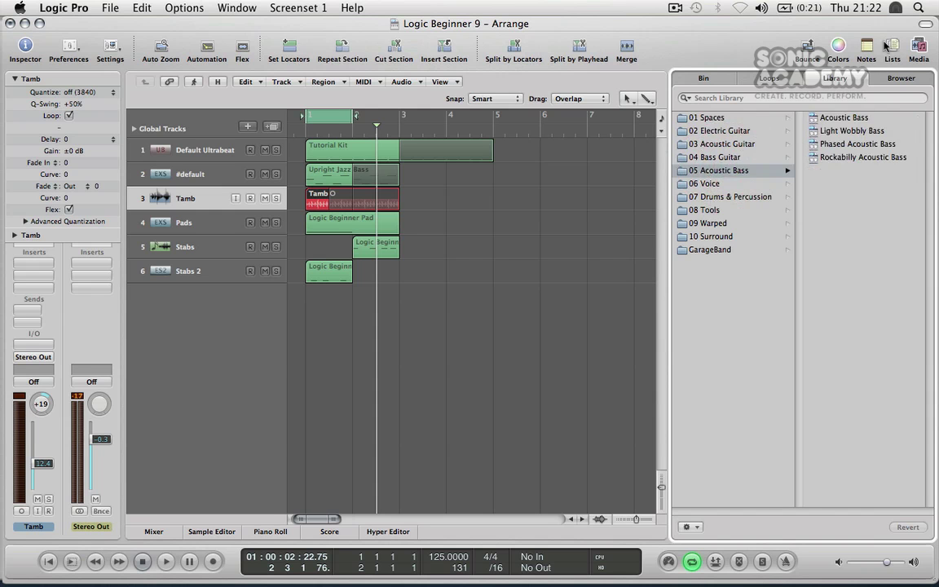
Show the 08 Tools › 02 Helper presets, briefly checking 03 Test Tones.
click(724, 223)
click(706, 210)
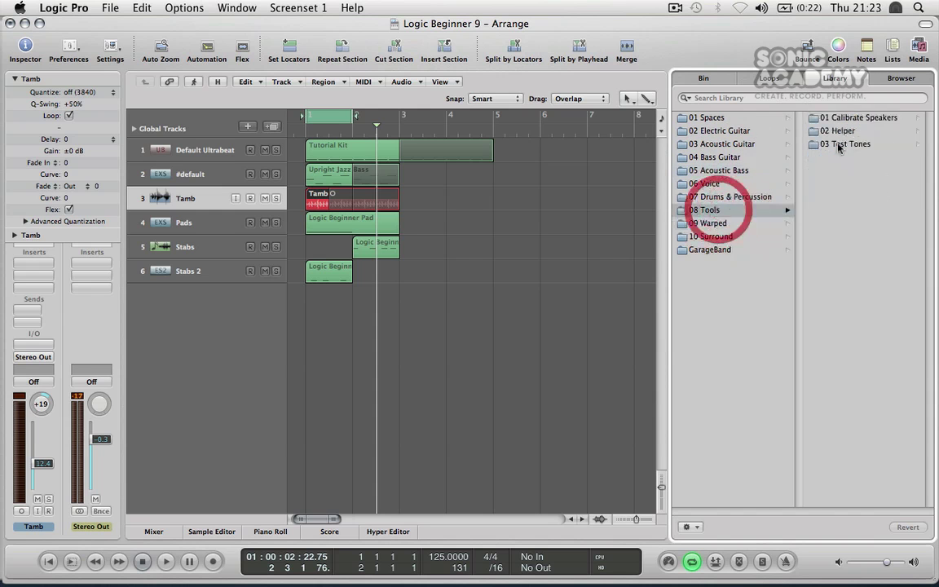
click(824, 131)
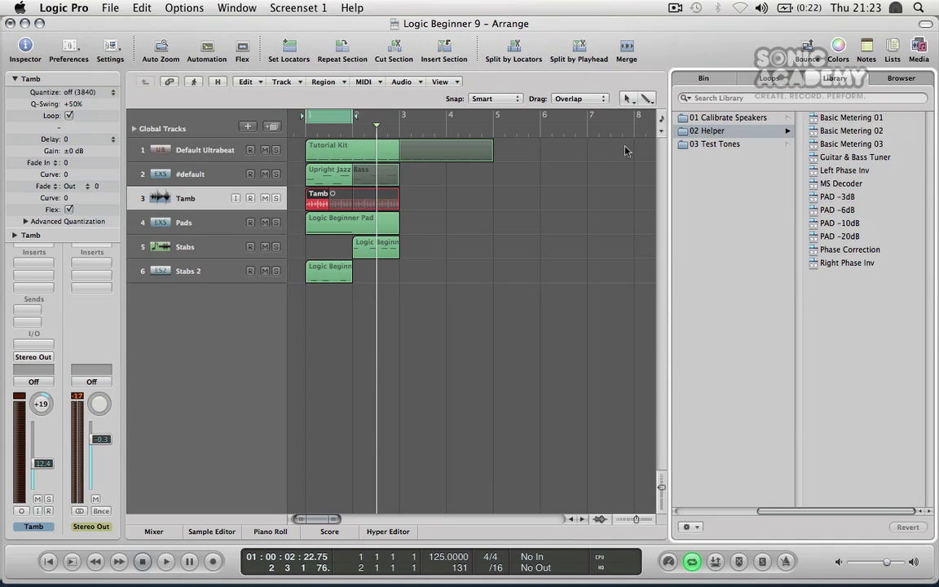
click(715, 144)
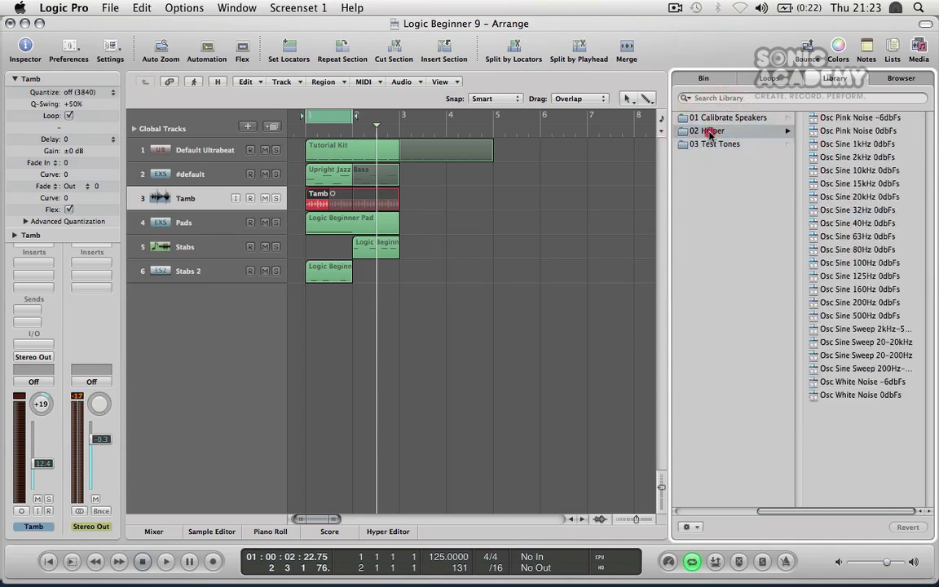
click(714, 131)
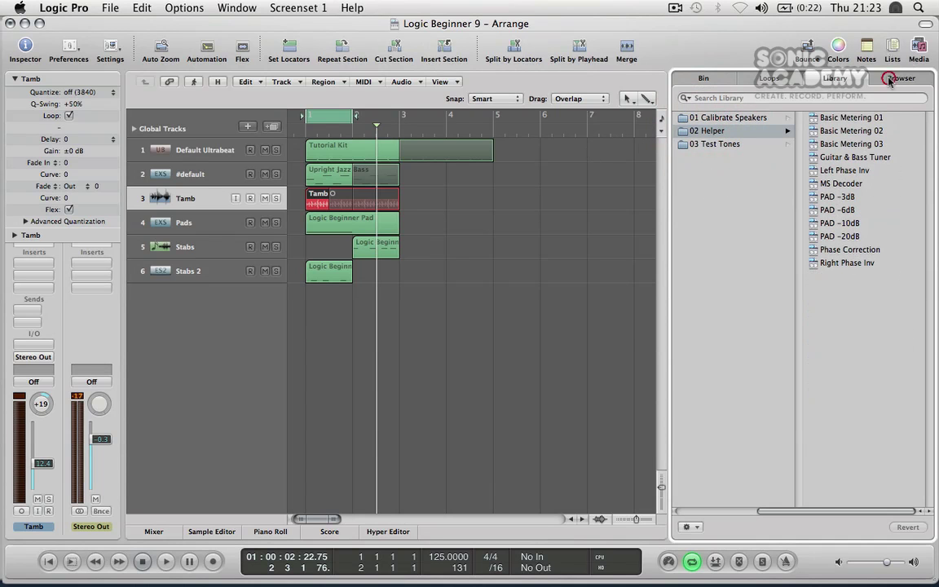
Switch the Media pane to the File Browser listing the BOOTCAMP, Macintosh HD and SSD drives.
click(890, 80)
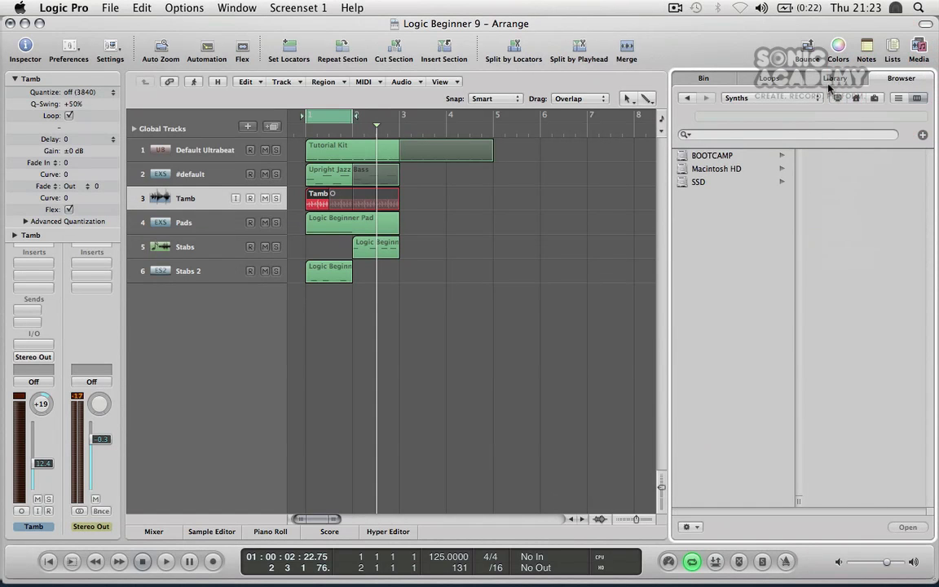